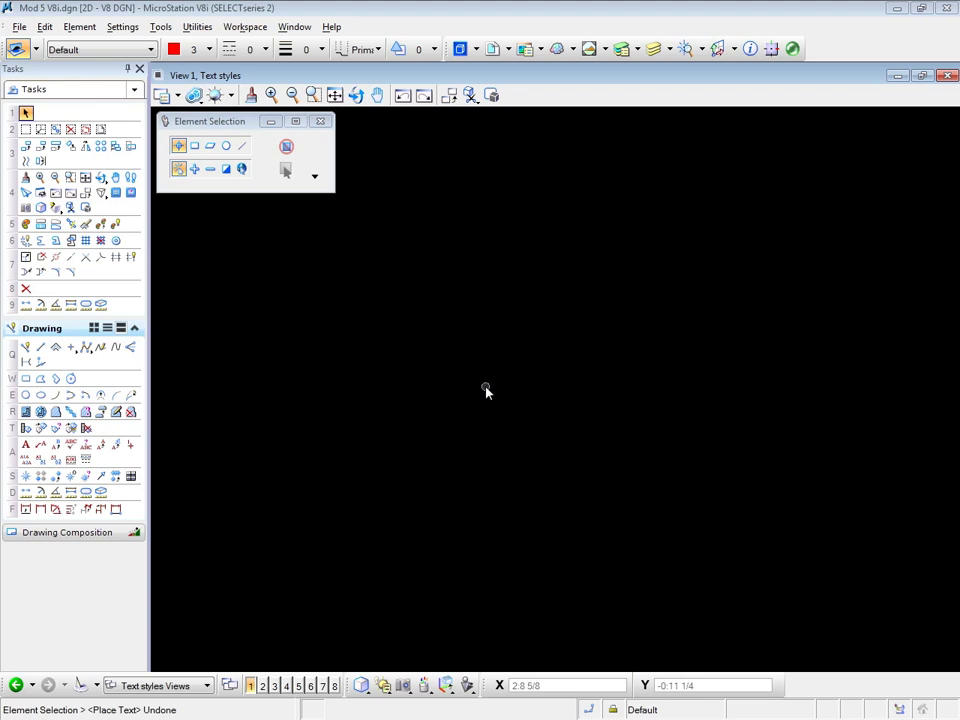
Open the Text tool group as its own floating toolbox and move it down.
{"action": "right_click", "coordinate": [120, 457]}
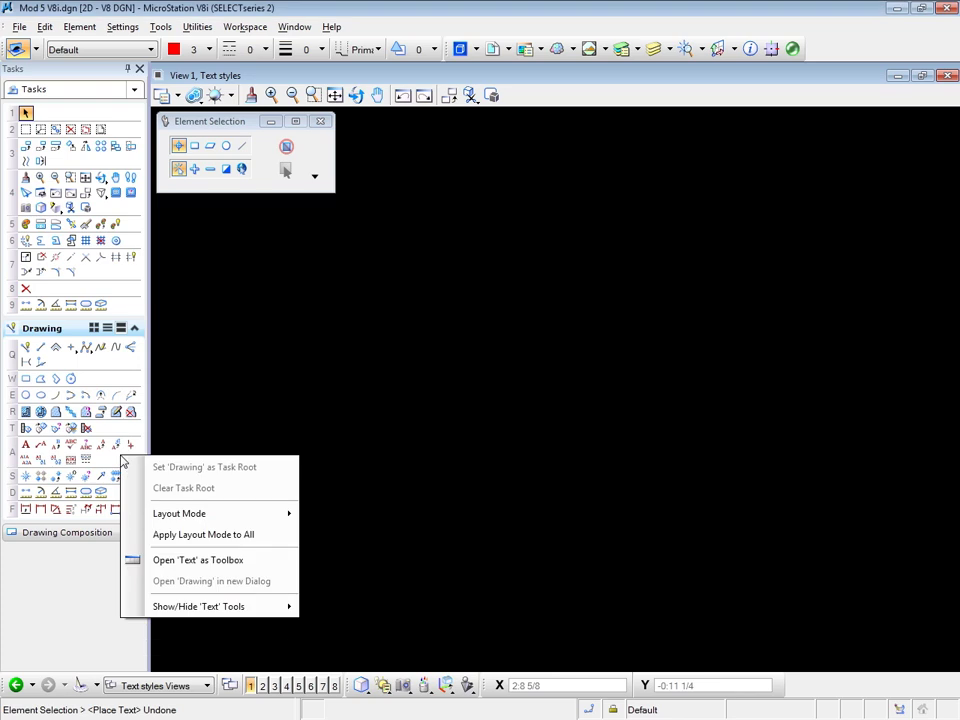
{"action": "left_click", "coordinate": [190, 562]}
{"action": "left_click_drag", "start_coordinate": [342, 565], "coordinate": [380, 600]}
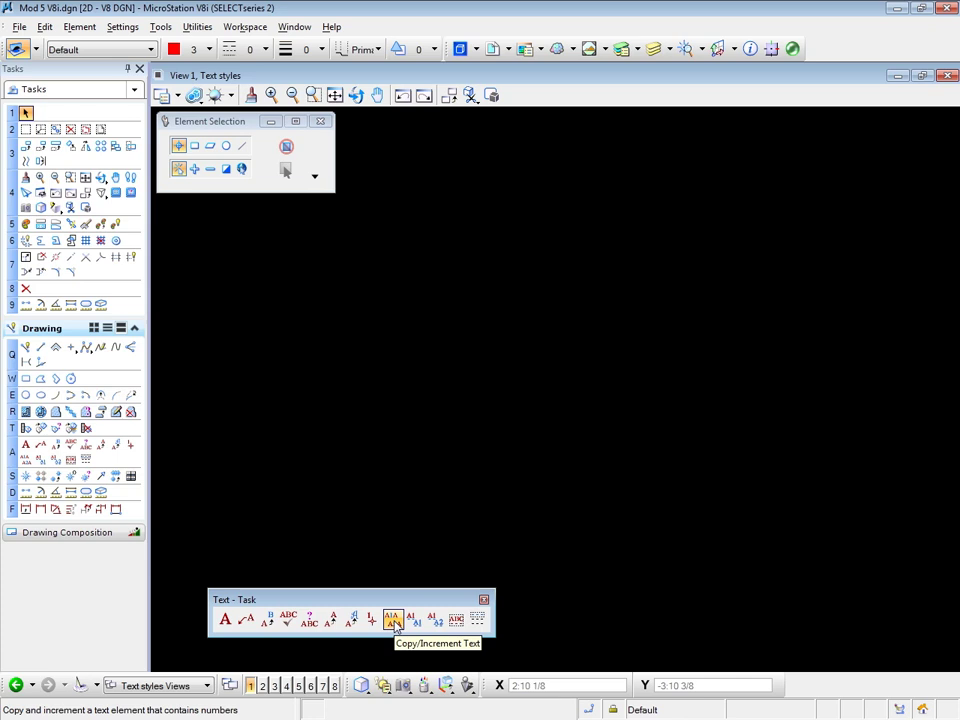
Start Place Text and enter 'TEXT 12' in the Text Editor.
{"action": "left_click", "coordinate": [26, 445]}
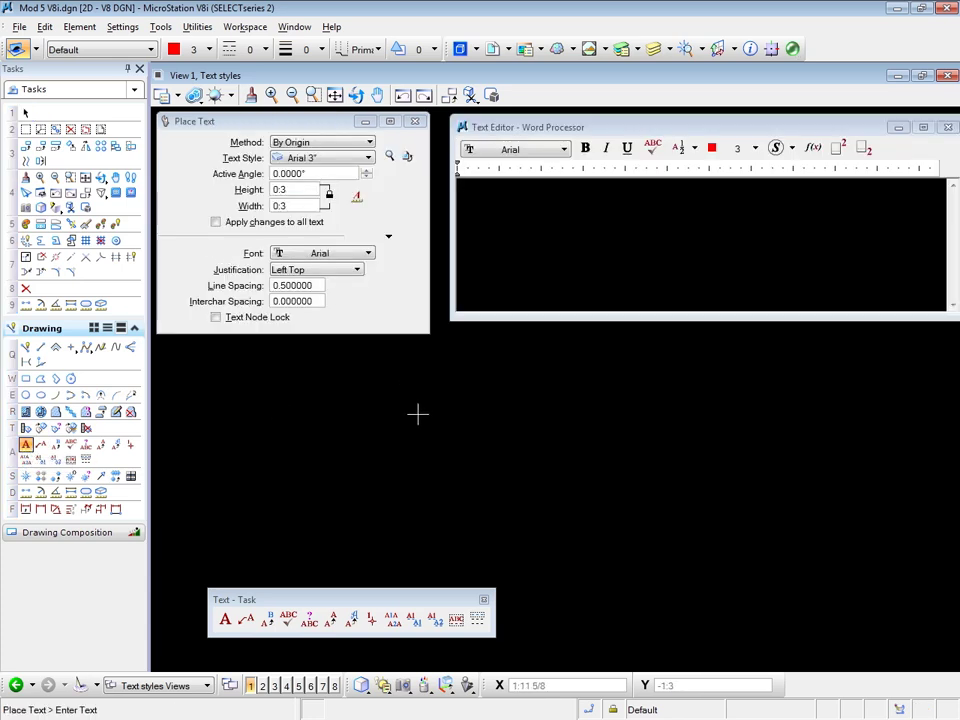
{"action": "type", "text": "TEXT"}
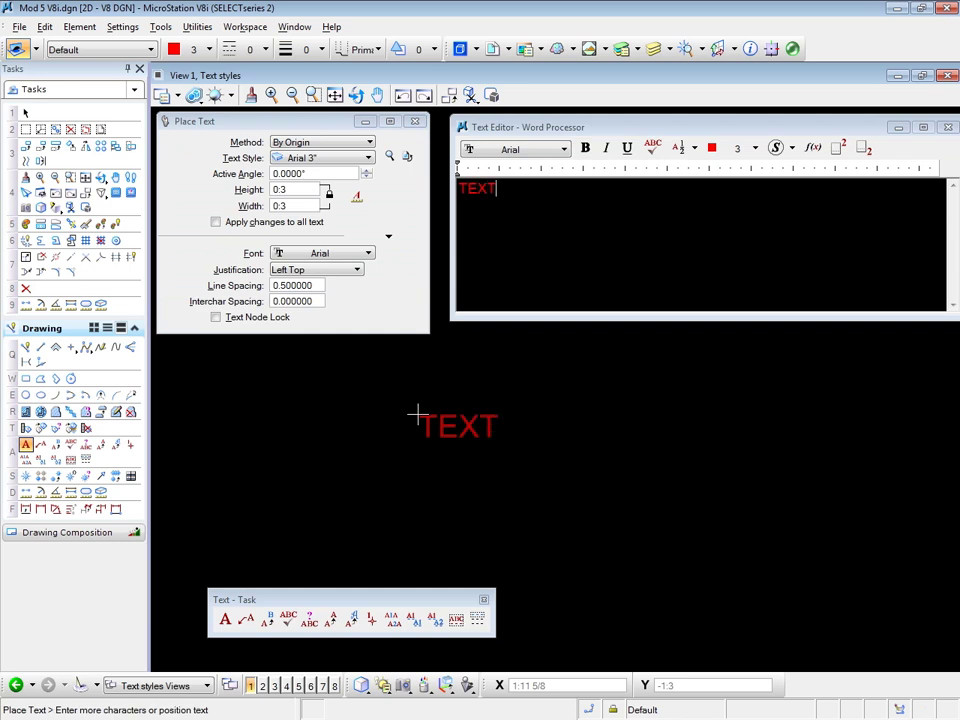
{"action": "type", "text": " 12"}
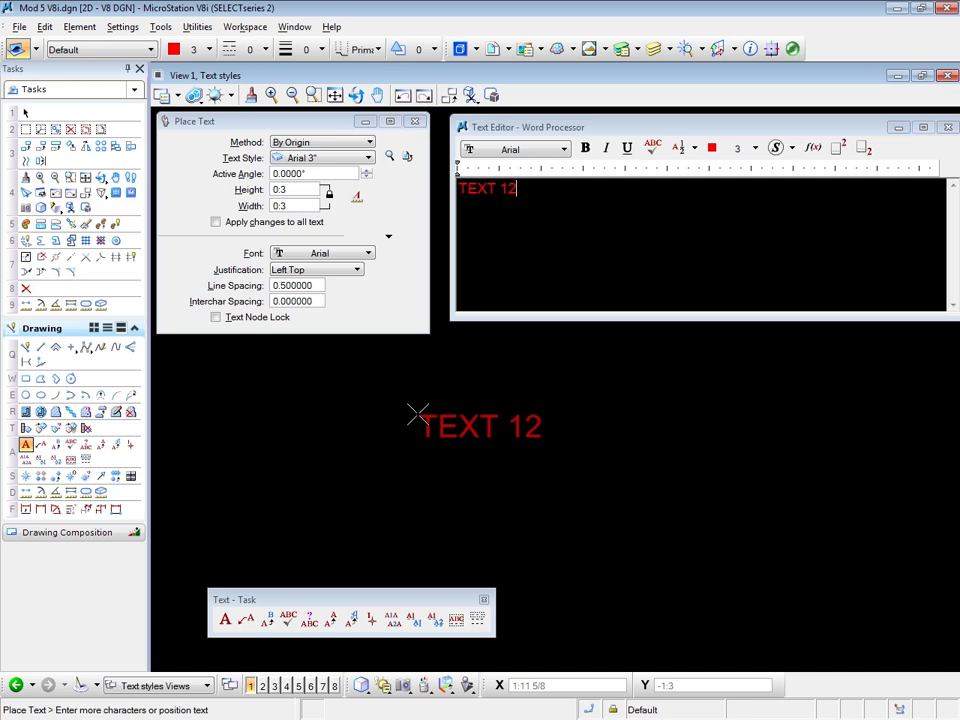
Use Copy/Increment Text on TEXT 12 to stack TEXT 13, TEXT 14 and TEXT 15 below it.
{"action": "left_click", "coordinate": [395, 621]}
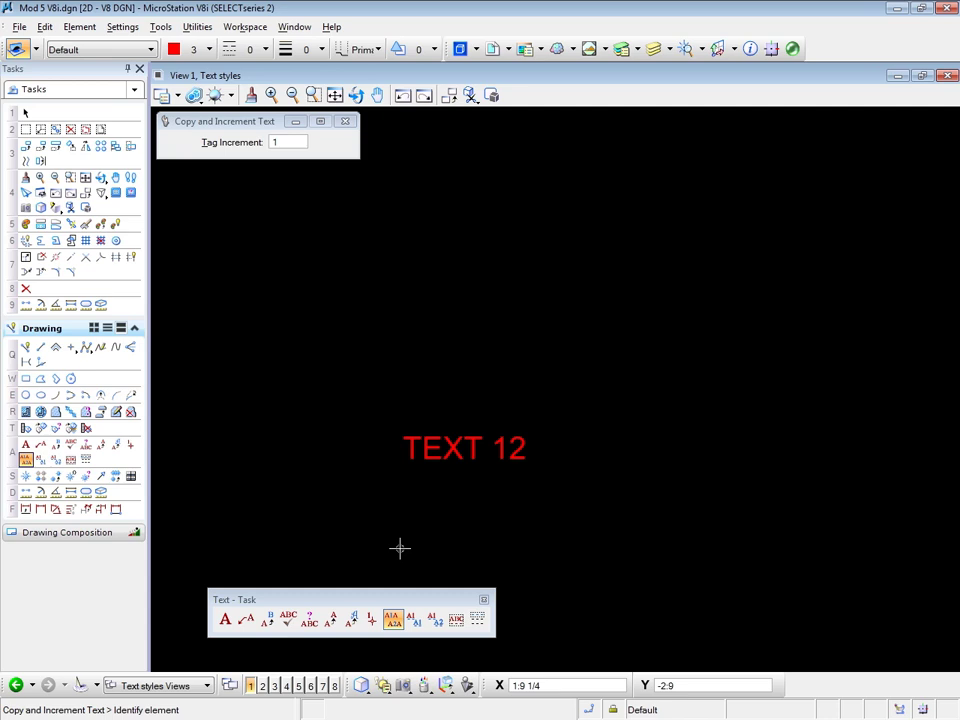
{"action": "left_click", "coordinate": [410, 449]}
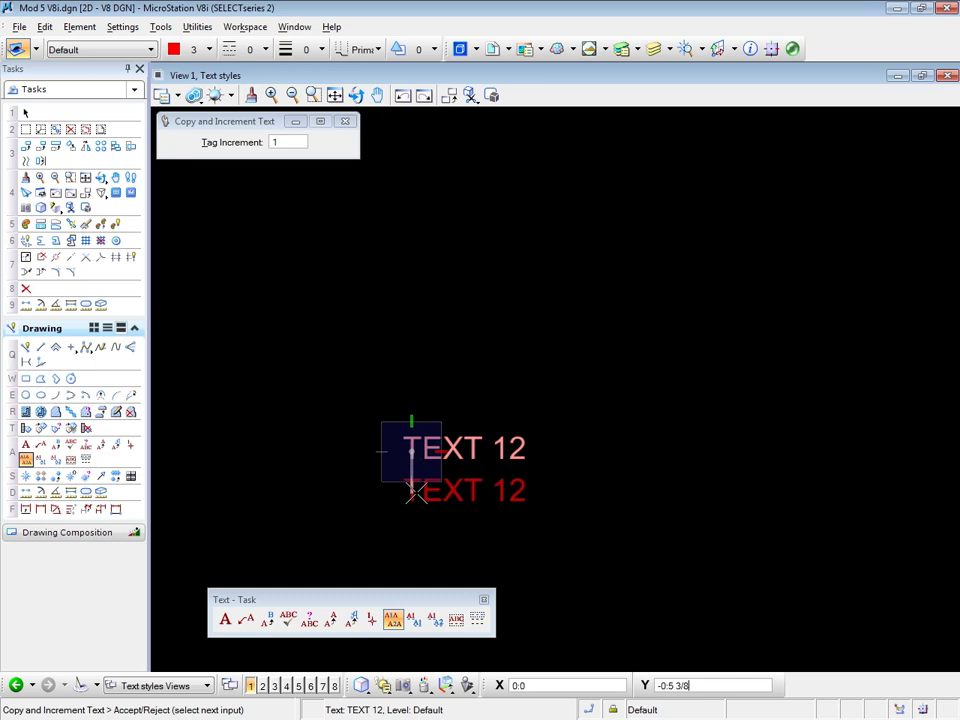
{"action": "left_click", "coordinate": [416, 492]}
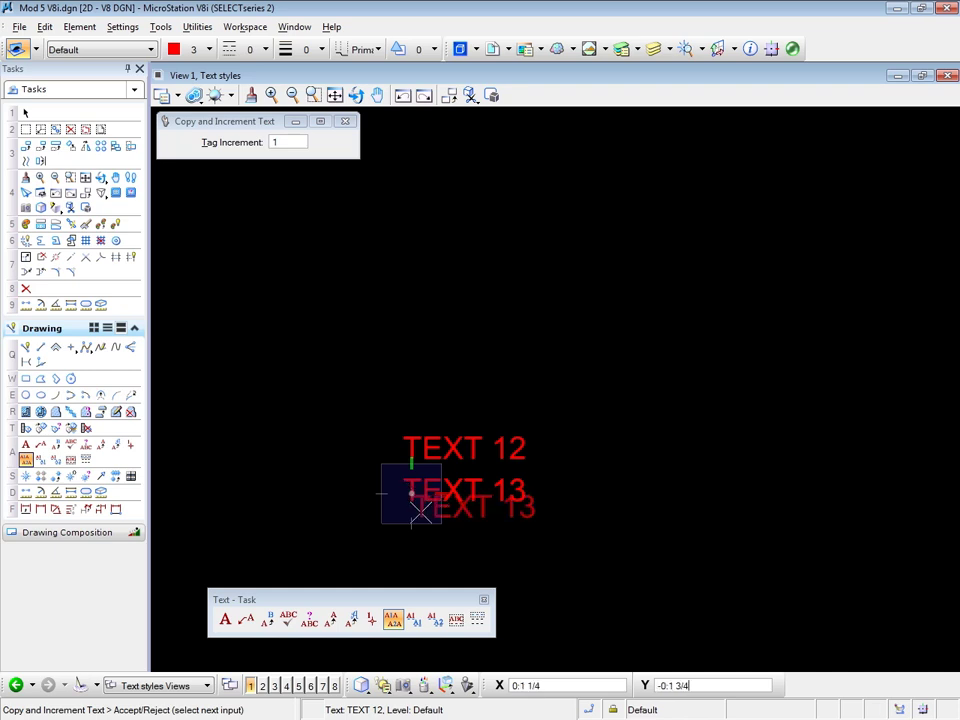
{"action": "left_click", "coordinate": [411, 529]}
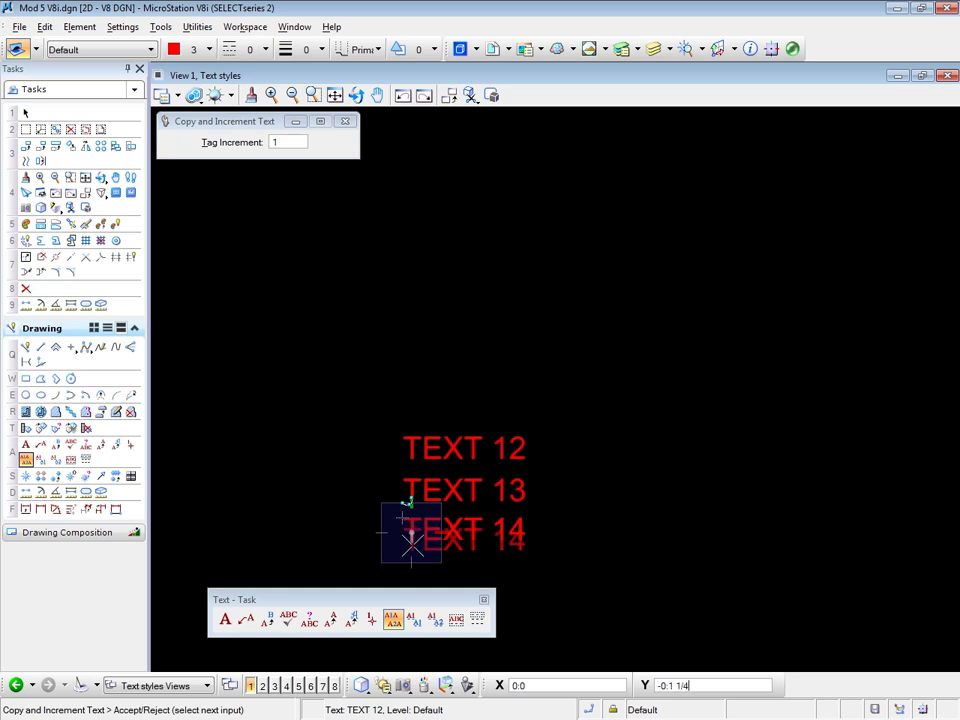
{"action": "left_click", "coordinate": [411, 564]}
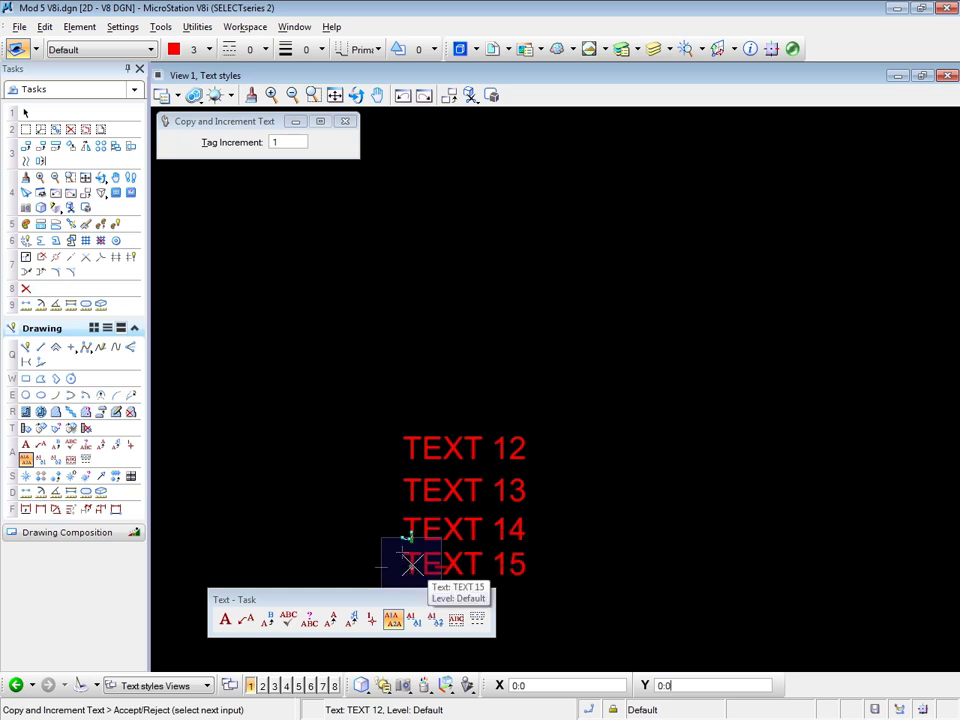
{"action": "right_click", "coordinate": [293, 515]}
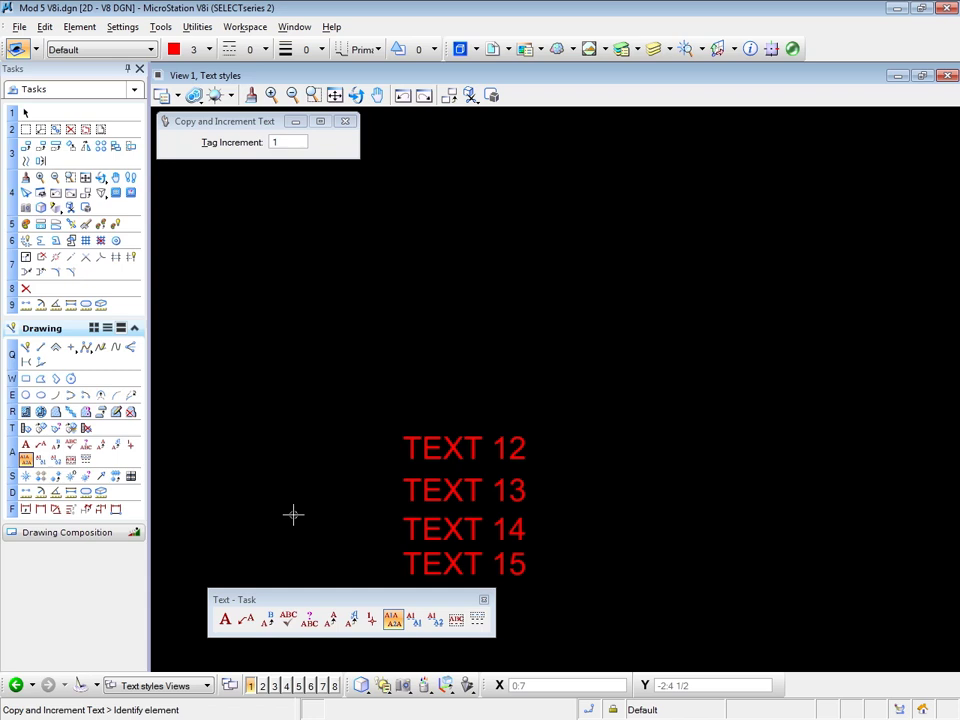
Undo the TEXT 12 through TEXT 15 labels with Ctrl+Z.
{"action": "key", "text": "ctrl+z"}
{"action": "key", "text": "ctrl+z"}
{"action": "key", "text": "ctrl+z"}
{"action": "key", "text": "ctrl+z"}
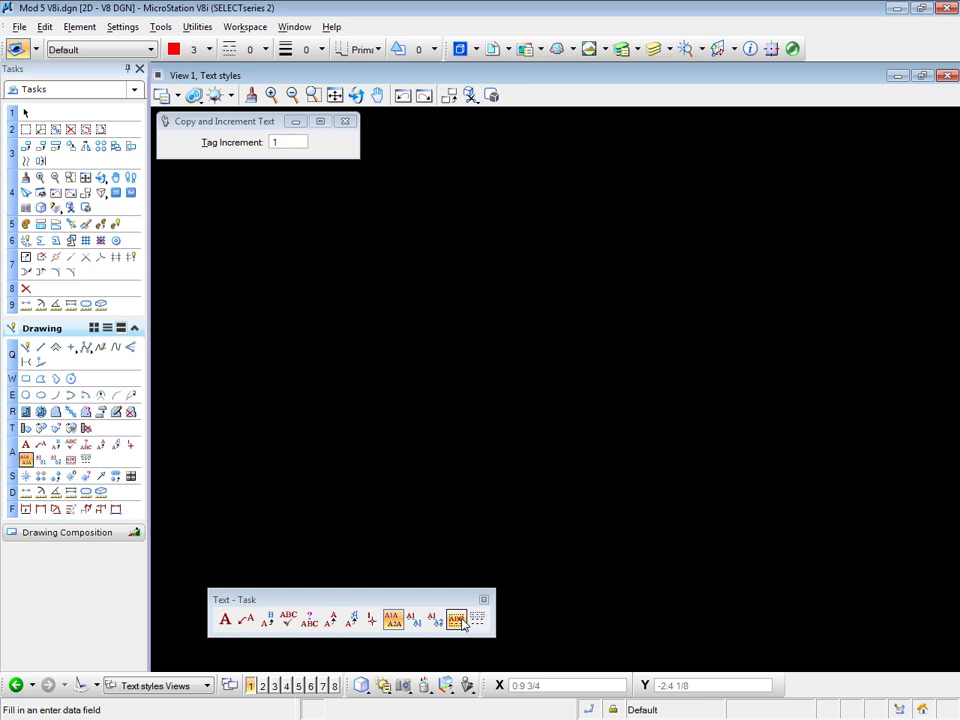
Place '__' underscore enter-data fields, two stacked on the left and one to the right.
{"action": "left_click", "coordinate": [26, 445]}
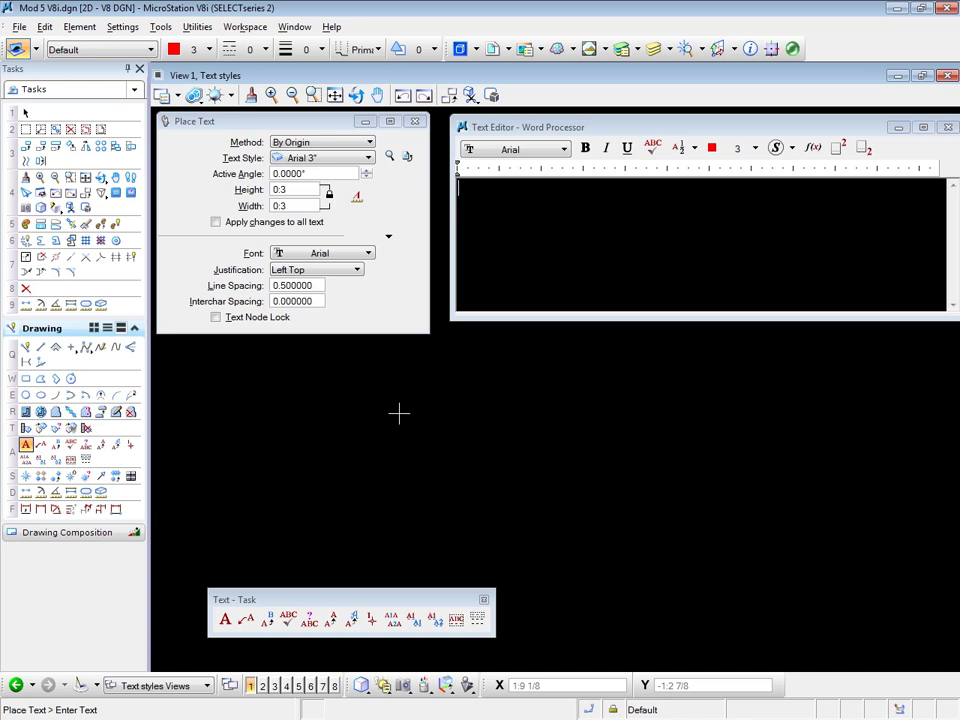
{"action": "type", "text": "_"}
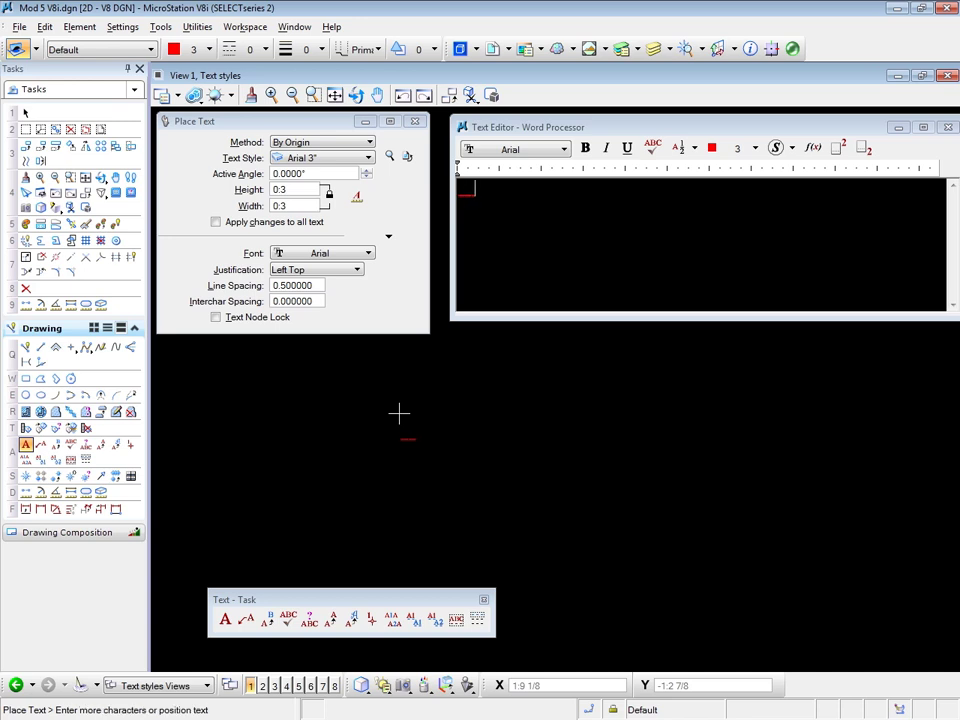
{"action": "type", "text": "_"}
{"action": "left_click", "coordinate": [404, 398]}
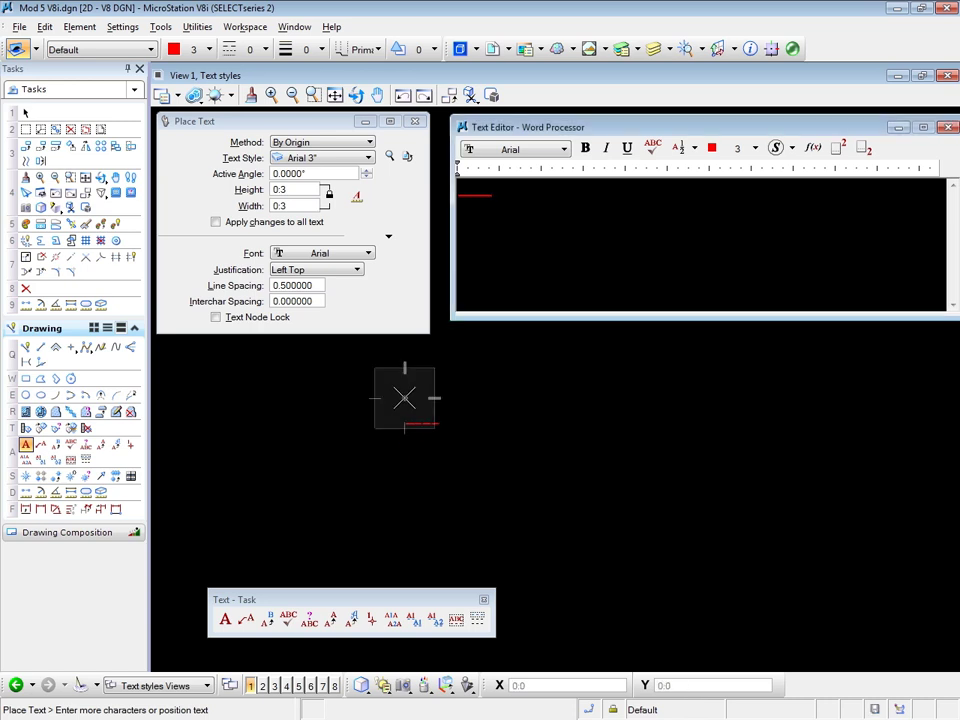
{"action": "left_click", "coordinate": [406, 462]}
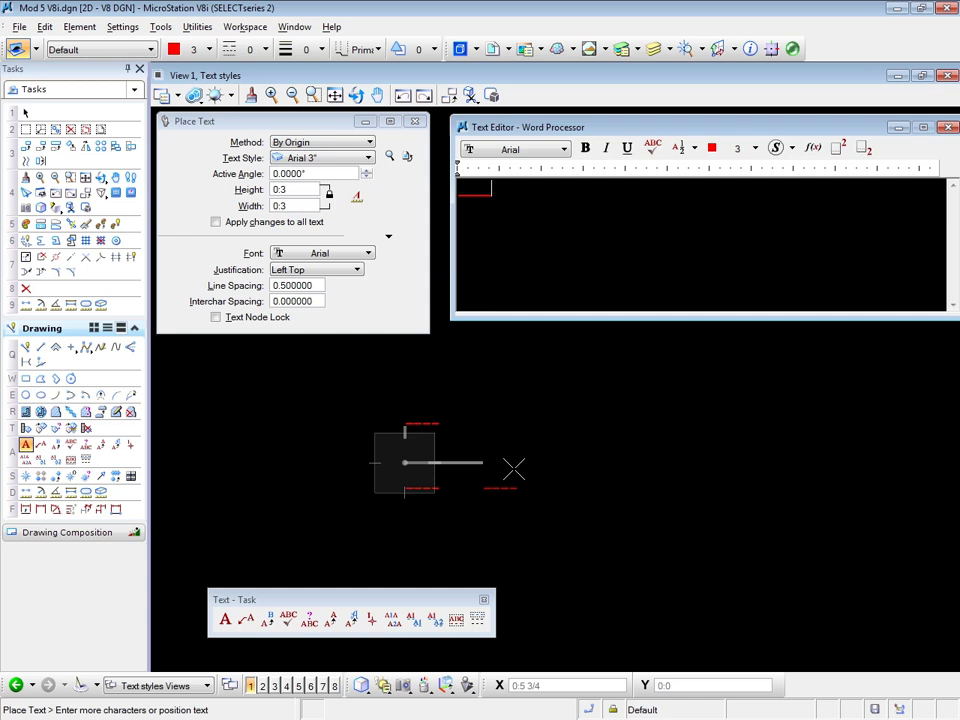
{"action": "left_click", "coordinate": [603, 453]}
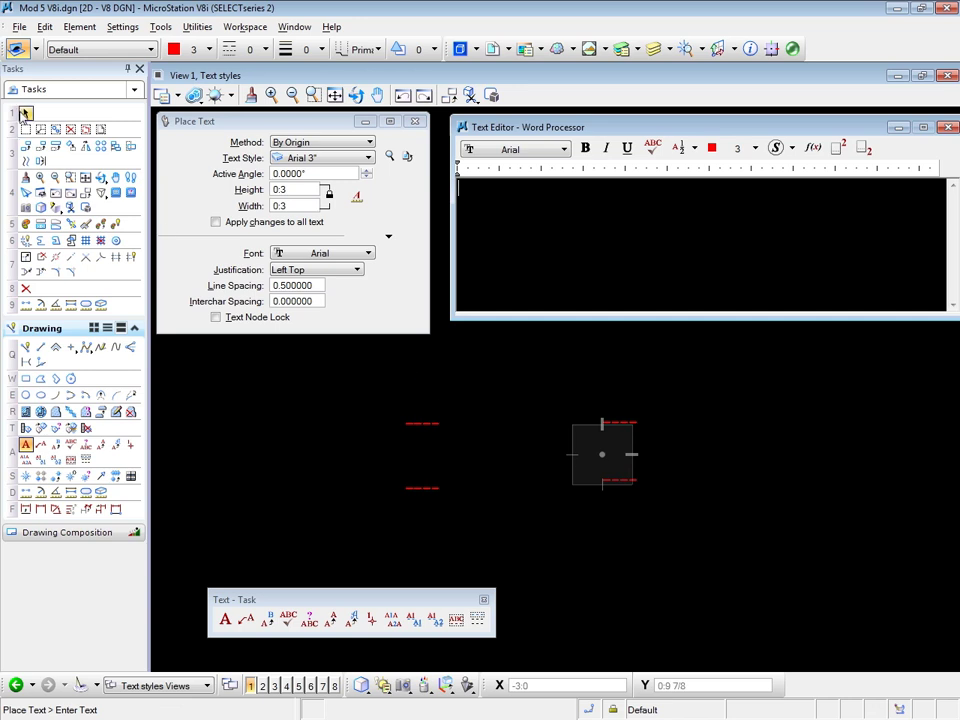
End text placement with Element Selection and pick the Fill In Enter Data Fields tool.
{"action": "left_click", "coordinate": [25, 113]}
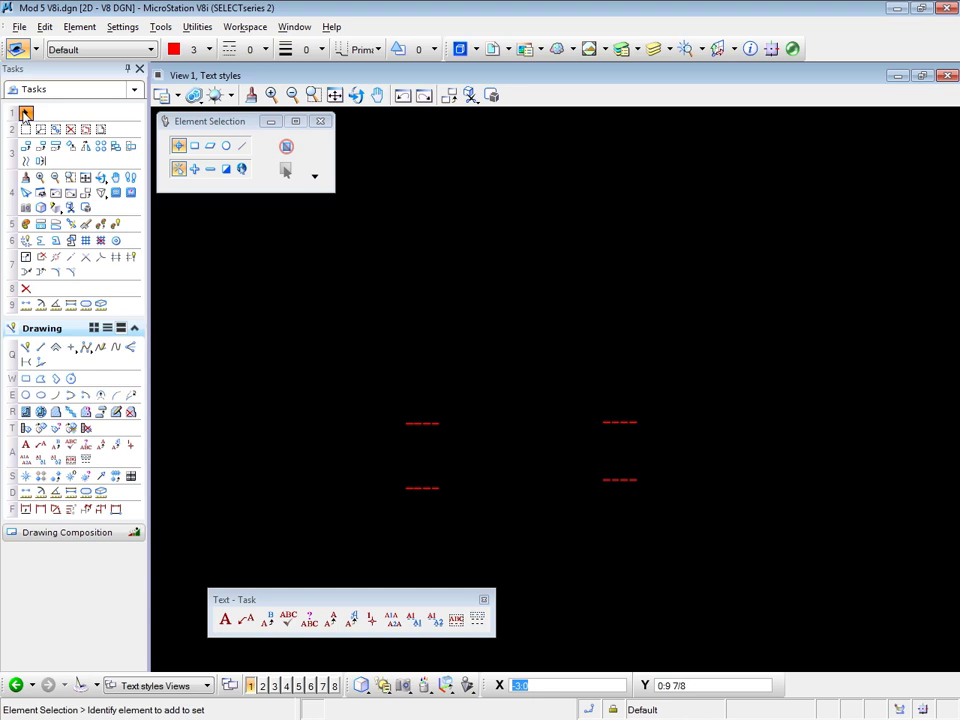
{"action": "left_click", "coordinate": [455, 621]}
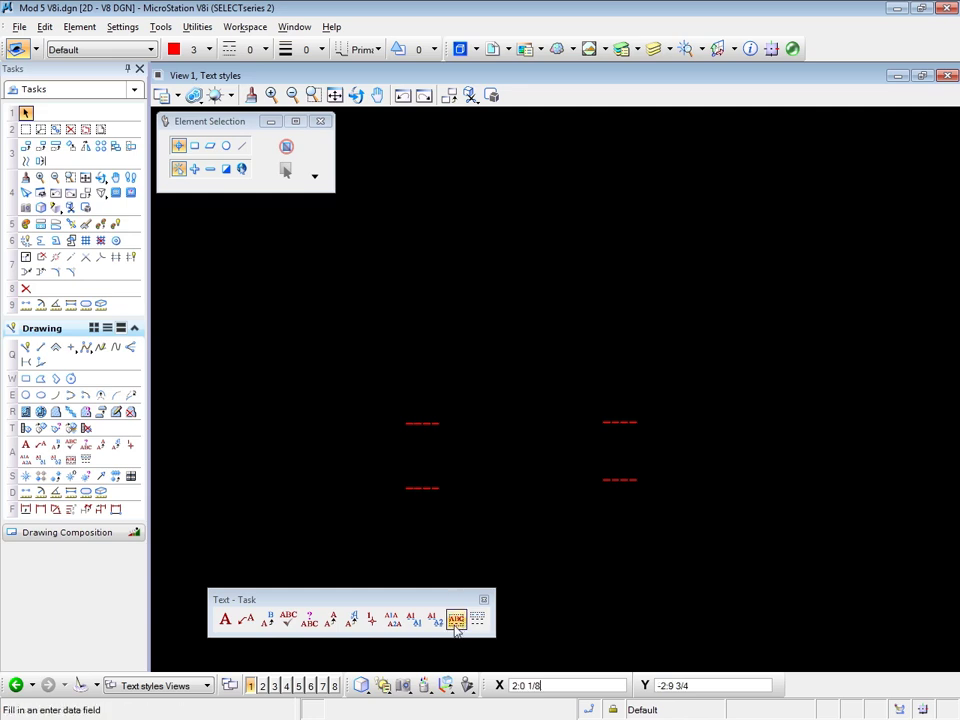
Use Fill In Single Enter-Data Field to enter 1234 in the upper-left field.
{"action": "left_click", "coordinate": [455, 620]}
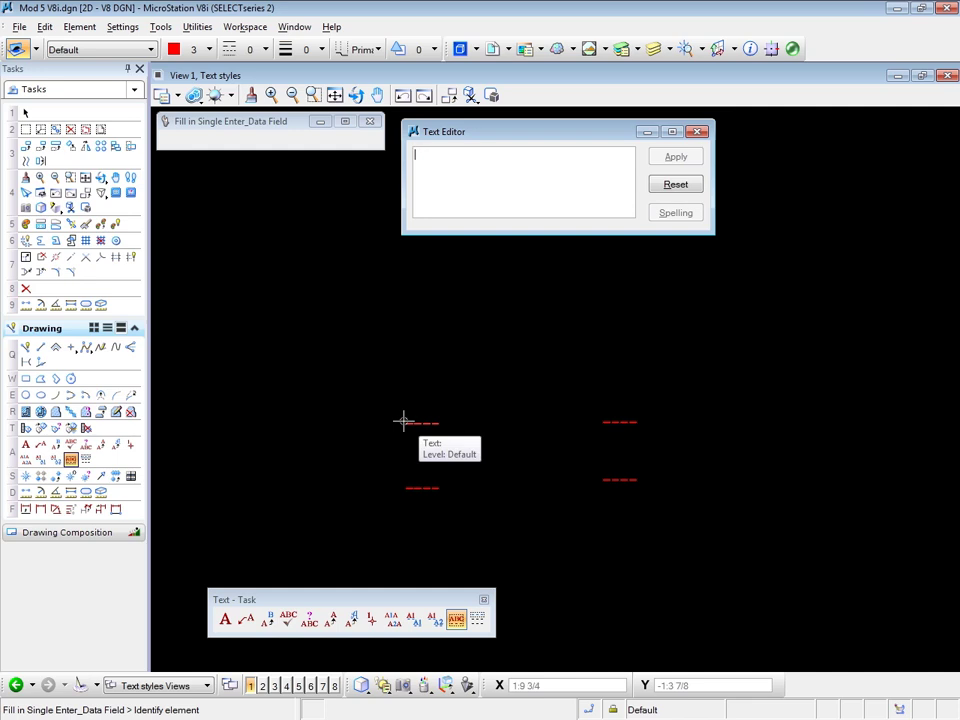
{"action": "left_click", "coordinate": [406, 423]}
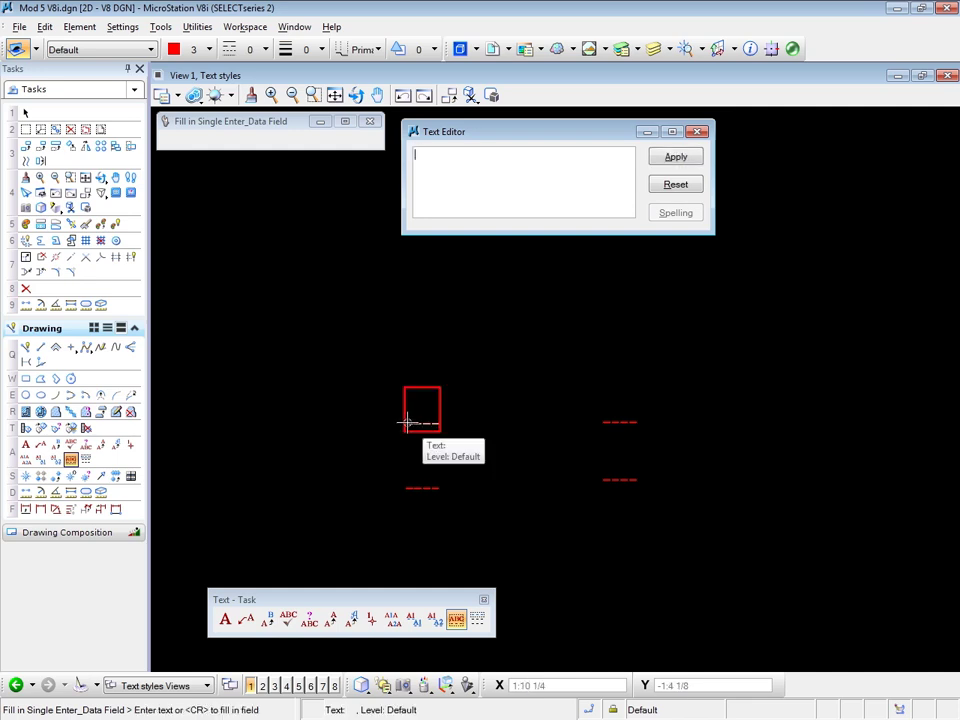
{"action": "scroll", "coordinate": [407, 423], "scroll_direction": "up", "scroll_amount": 2}
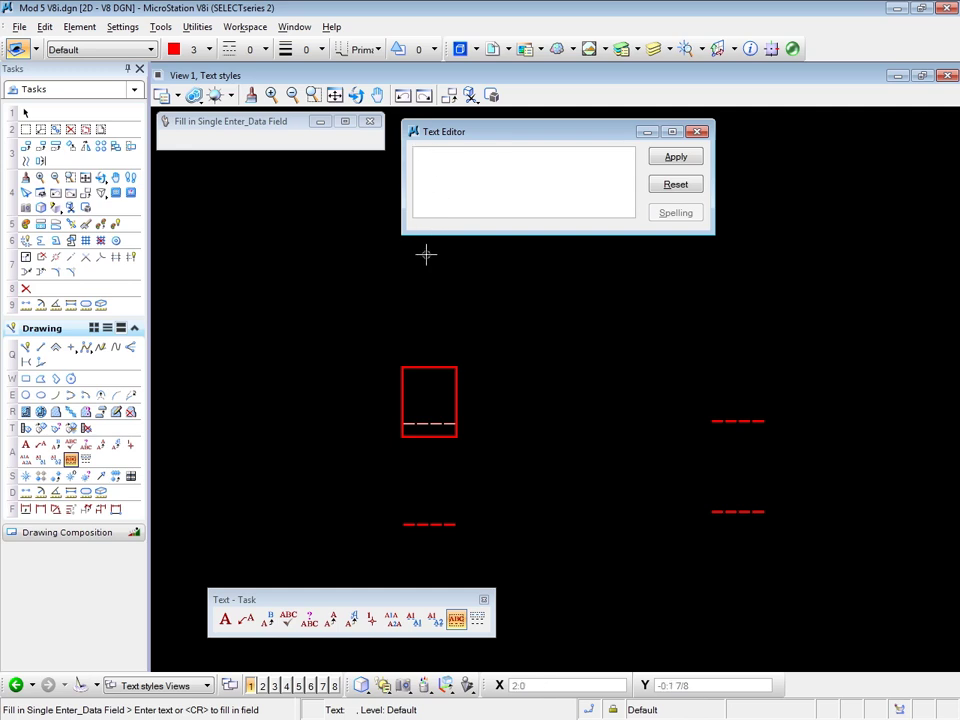
{"action": "type", "text": "12"}
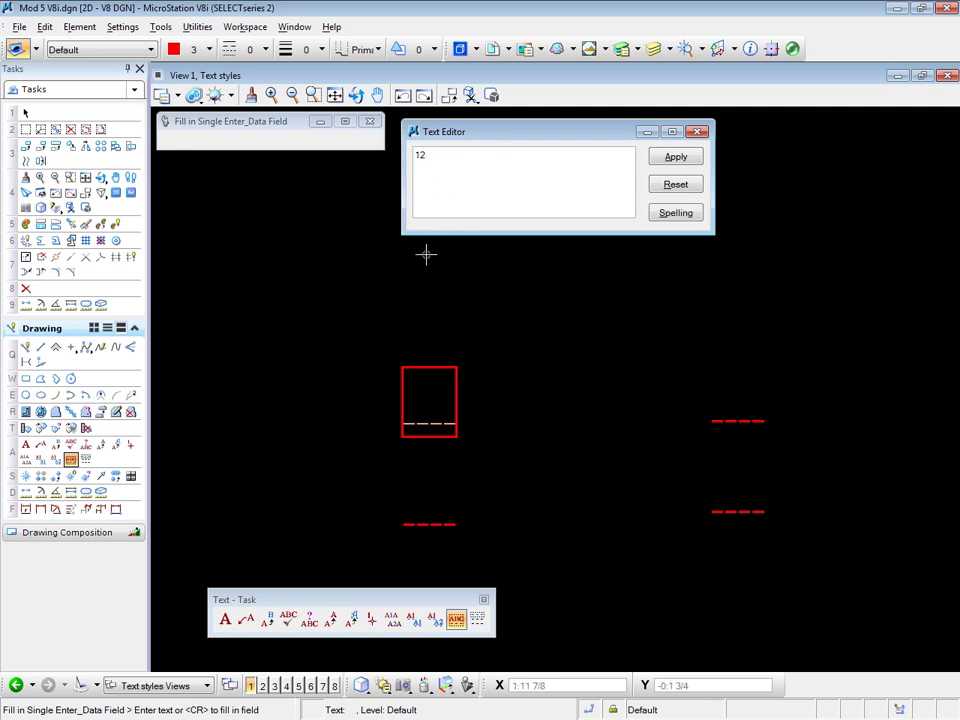
{"action": "type", "text": "34"}
{"action": "key", "text": "Return"}
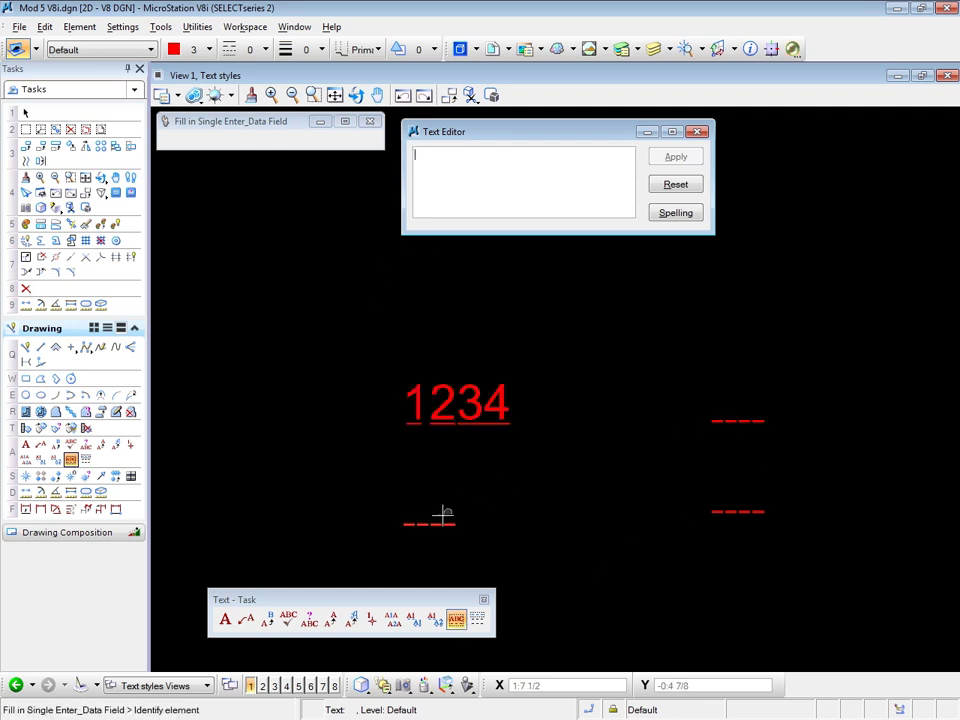
Enter 5678 in the lower-left field, then return to Element Selection.
{"action": "left_click", "coordinate": [408, 523]}
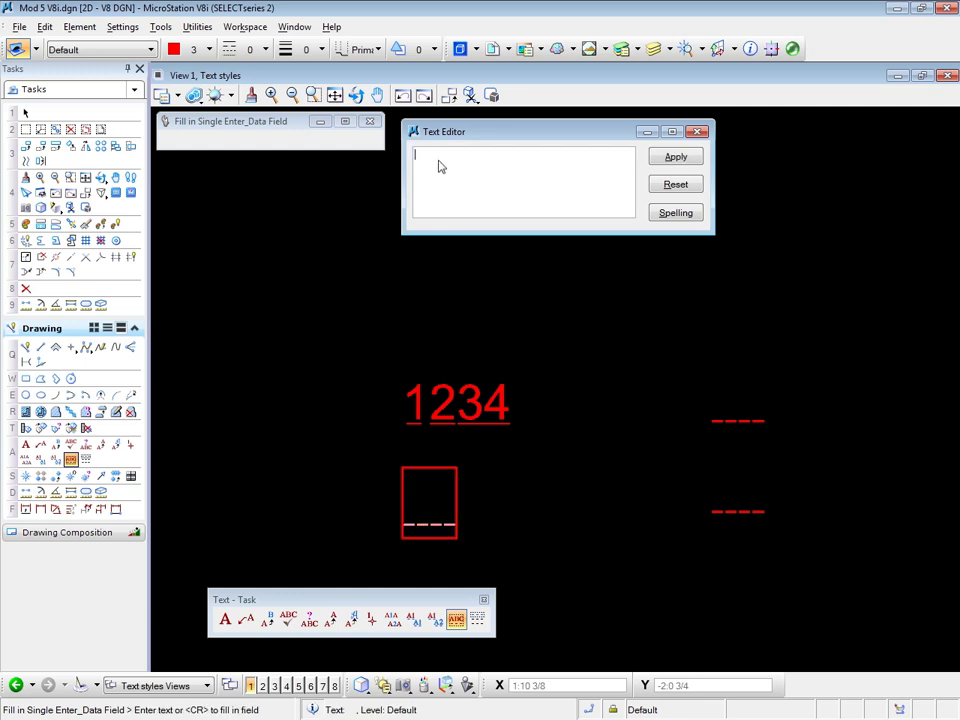
{"action": "type", "text": "5678"}
{"action": "key", "text": "Return"}
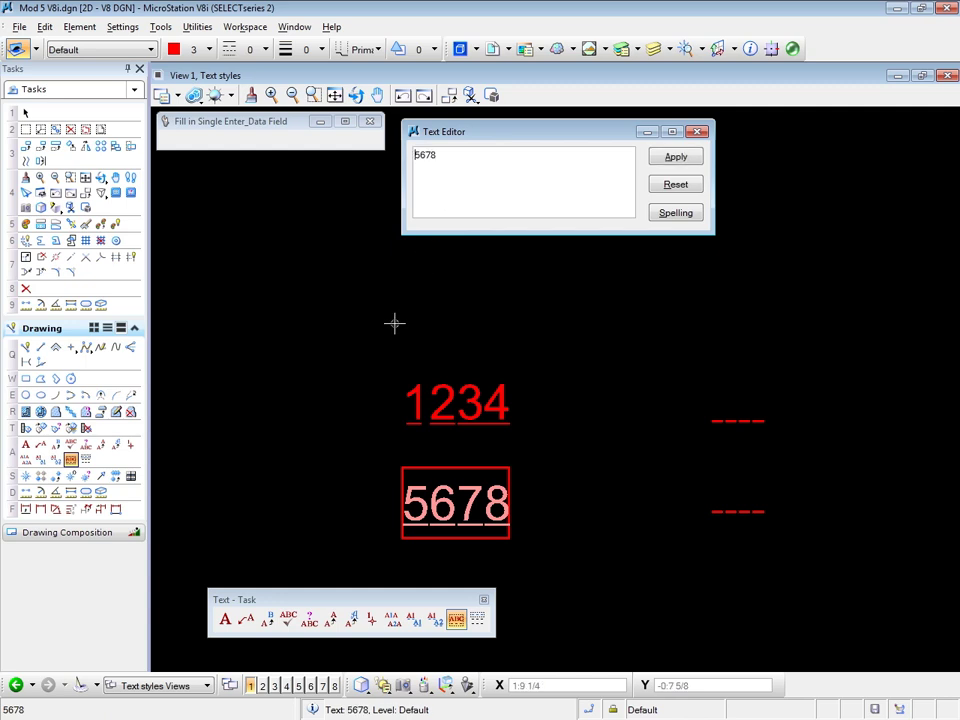
{"action": "left_click", "coordinate": [25, 113]}
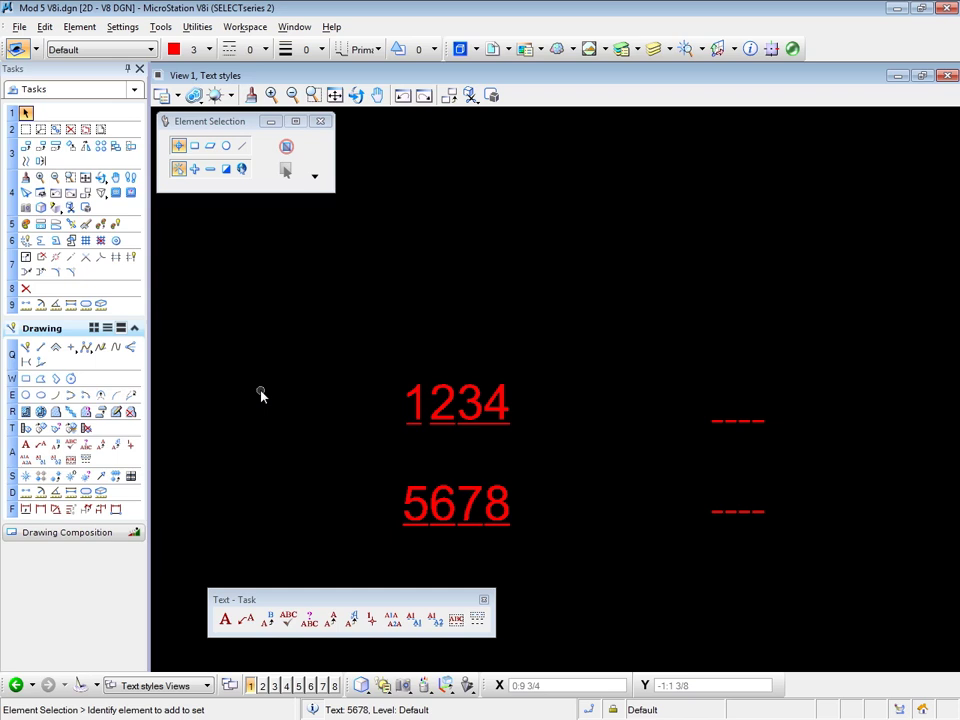
{"action": "left_click", "coordinate": [178, 95]}
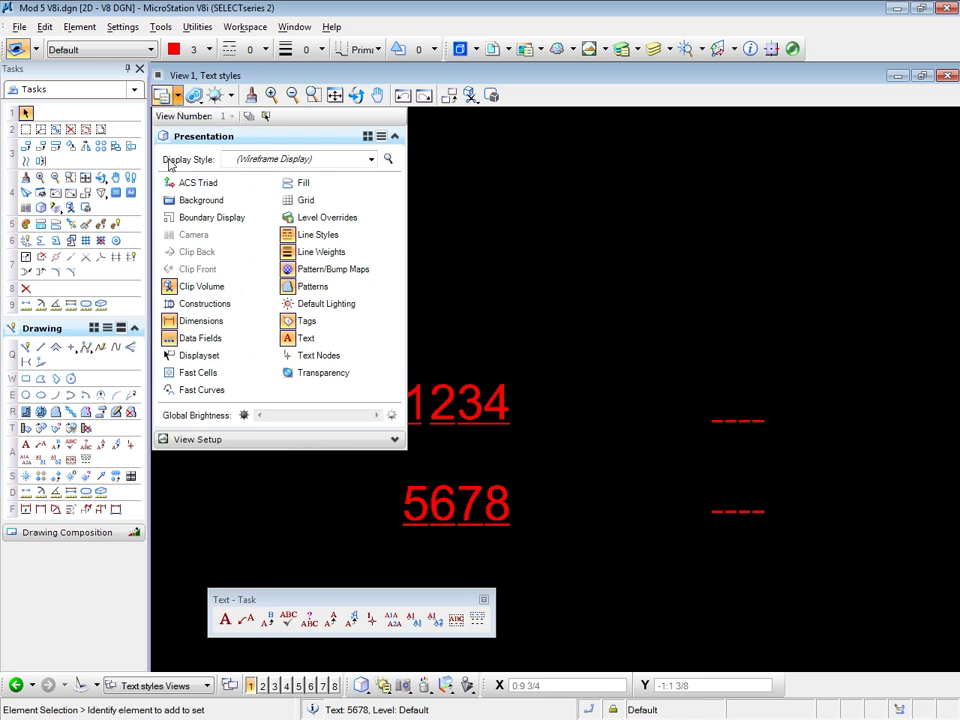
{"action": "left_click", "coordinate": [178, 339]}
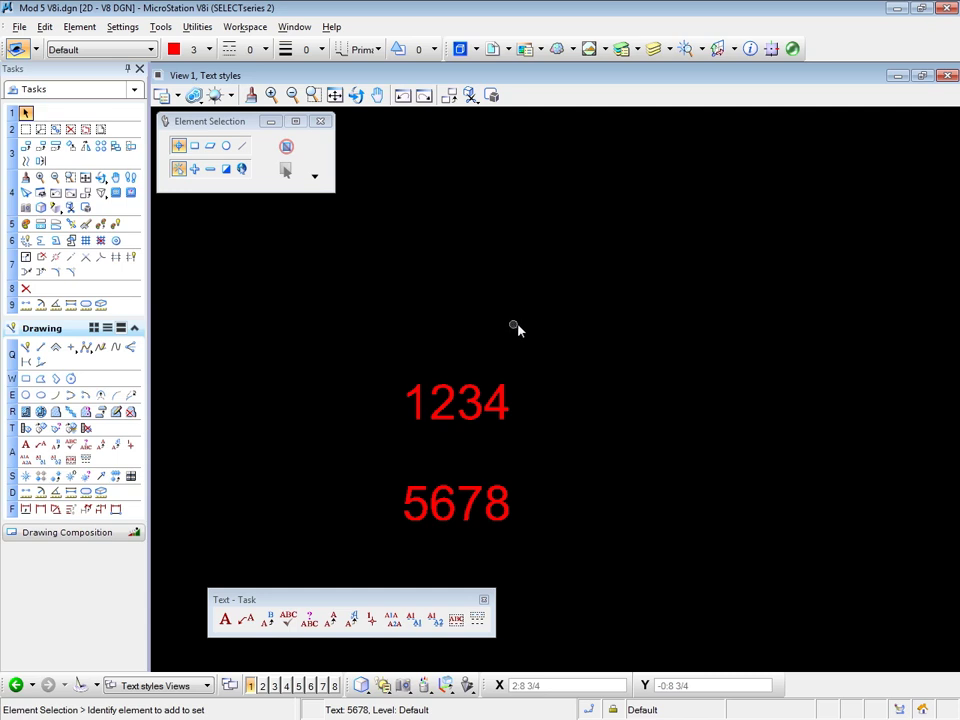
{"action": "left_click", "coordinate": [163, 95]}
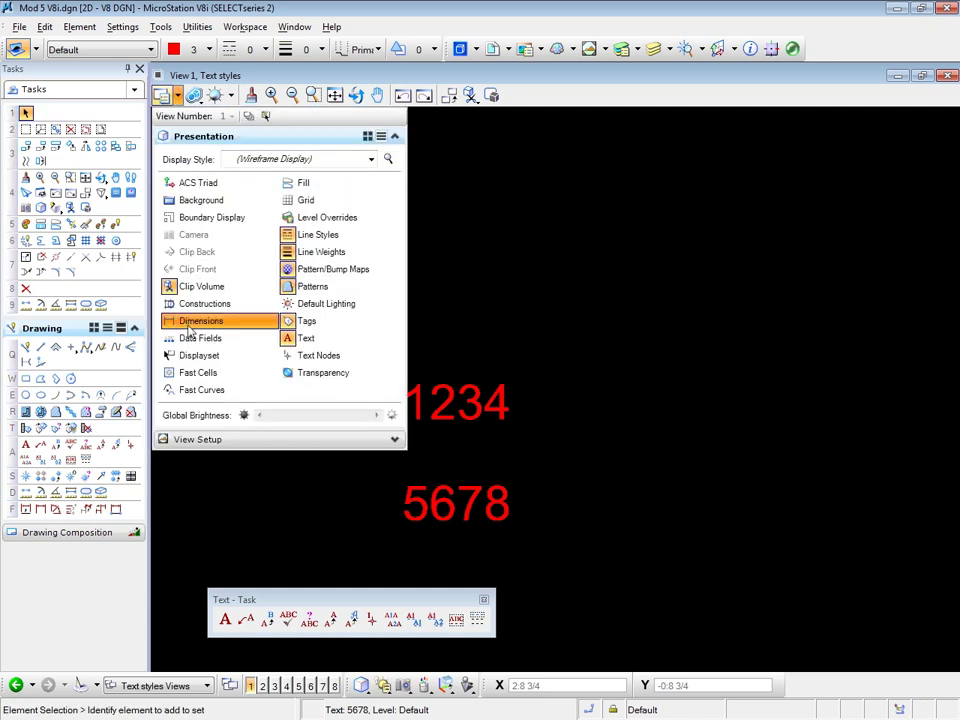
{"action": "left_click", "coordinate": [192, 338]}
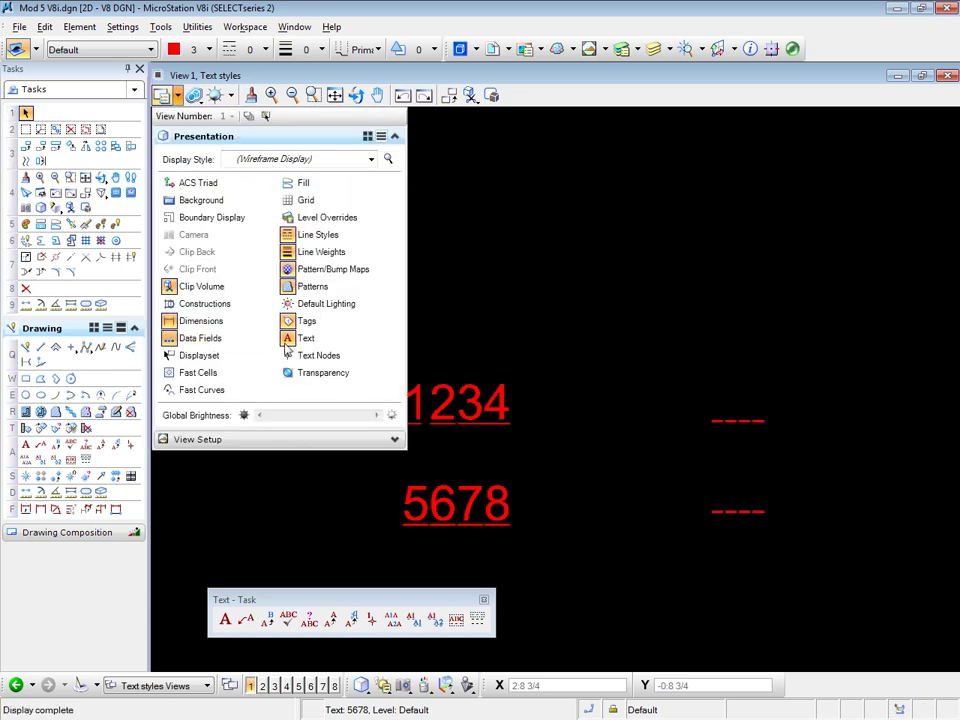
{"action": "left_click", "coordinate": [567, 318]}
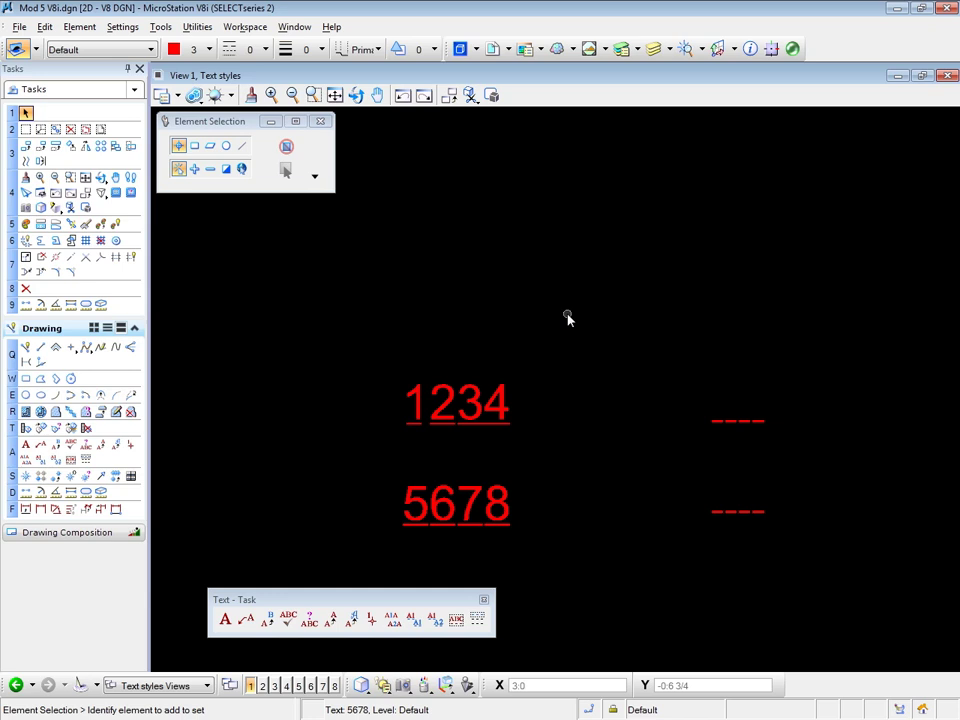
Undo the 1234 and 5678 entries and pick Auto Fill In Enter Data Fields.
{"action": "key", "text": "ctrl+z"}
{"action": "key", "text": "ctrl+z"}
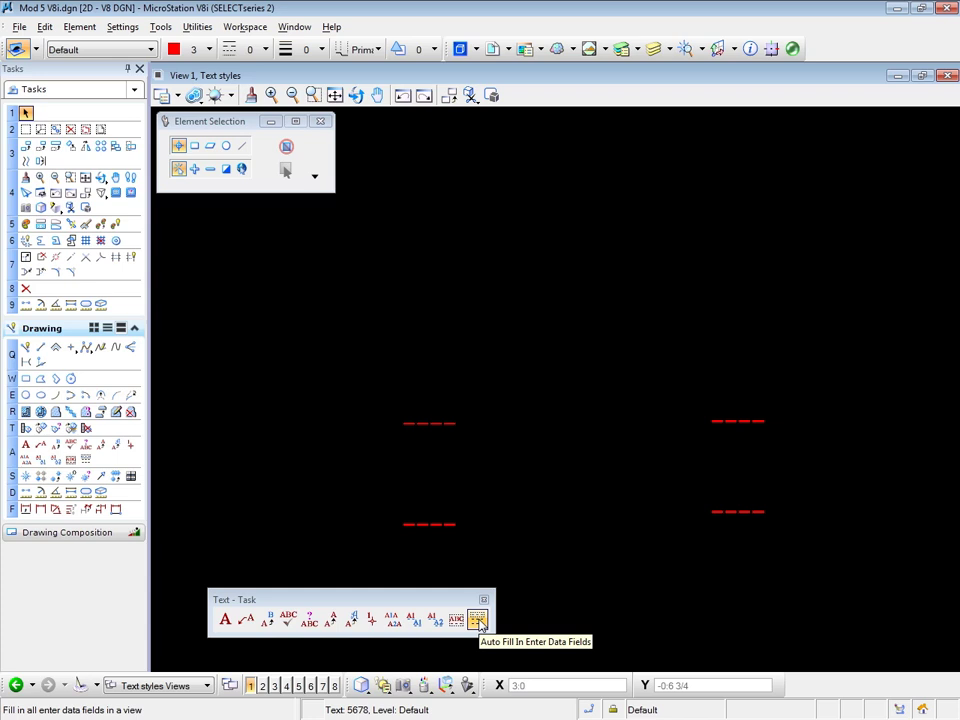
{"action": "left_click", "coordinate": [478, 620]}
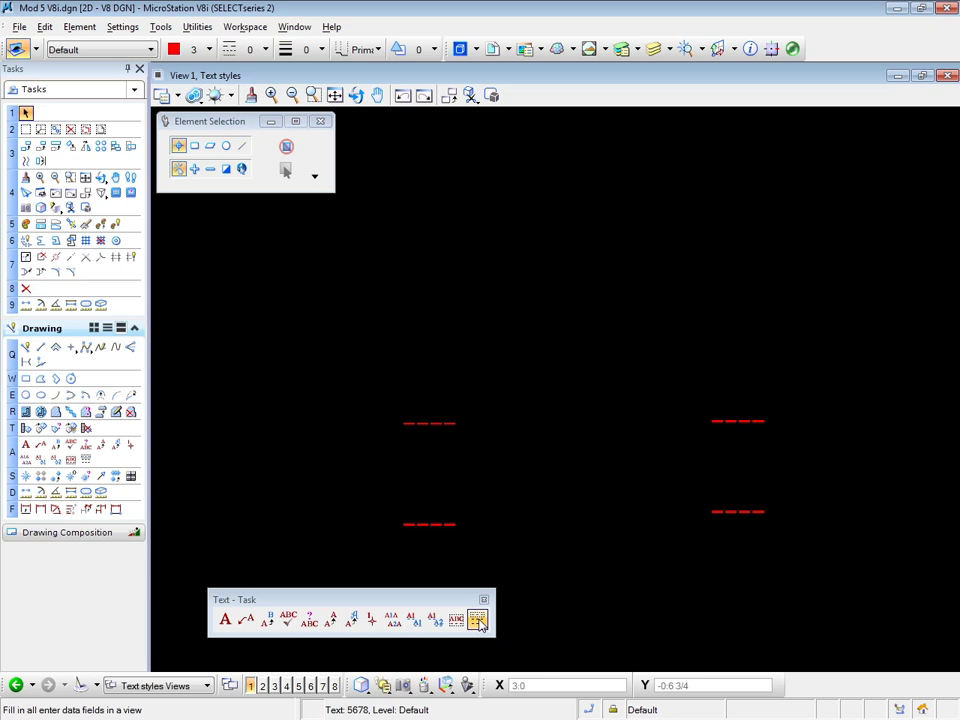
Run Auto Fill In Enter Data Fields on the view, entering 1234 then 5678.
{"action": "left_click", "coordinate": [478, 620]}
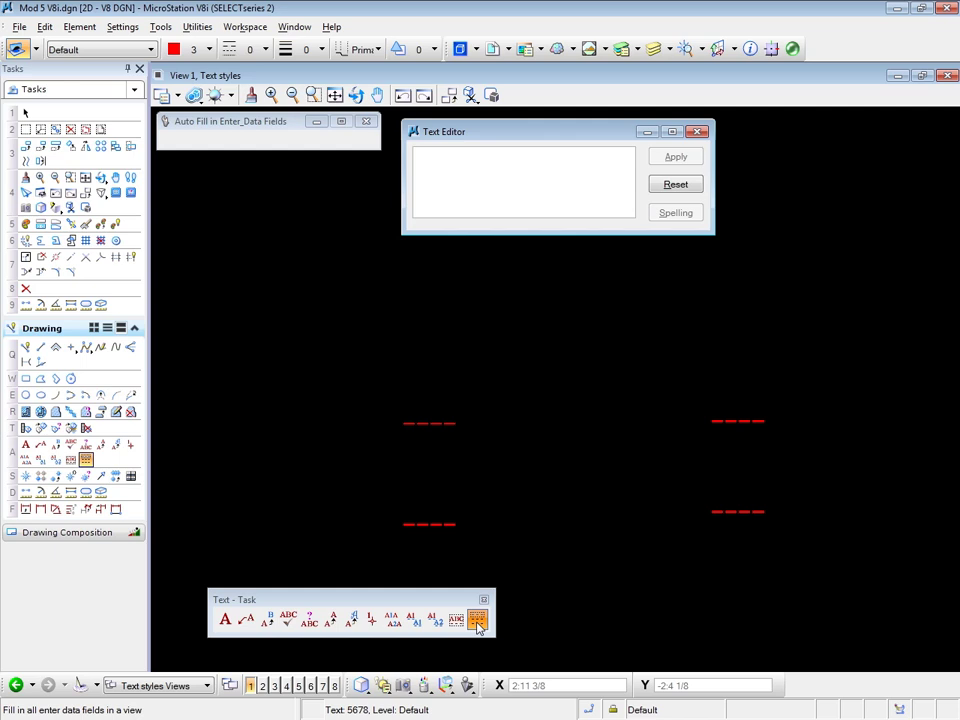
{"action": "left_click", "coordinate": [548, 463]}
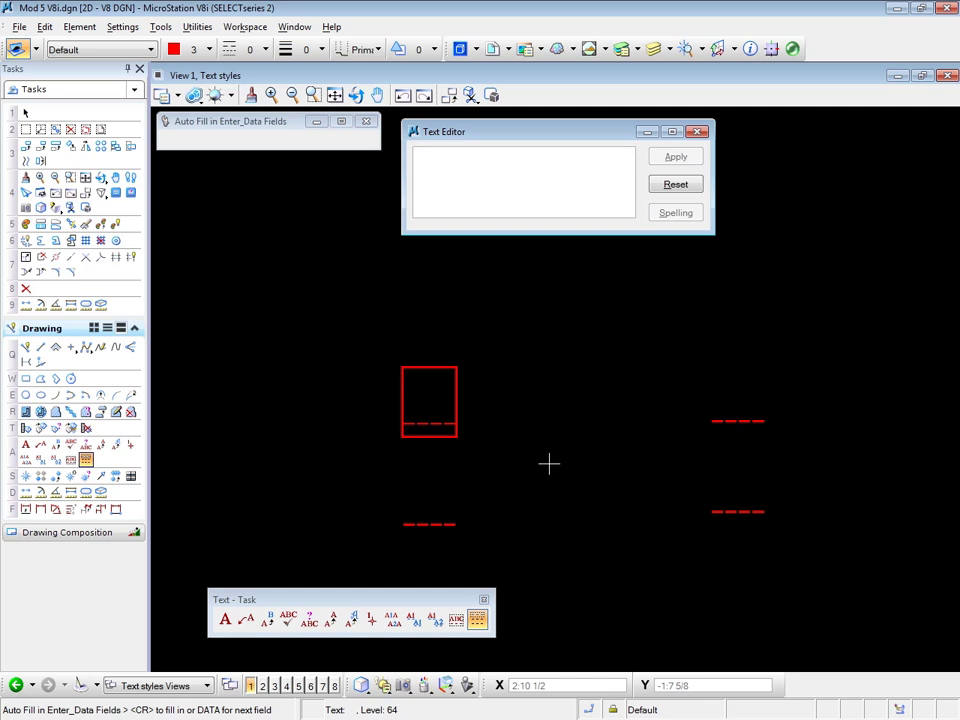
{"action": "type", "text": "1234"}
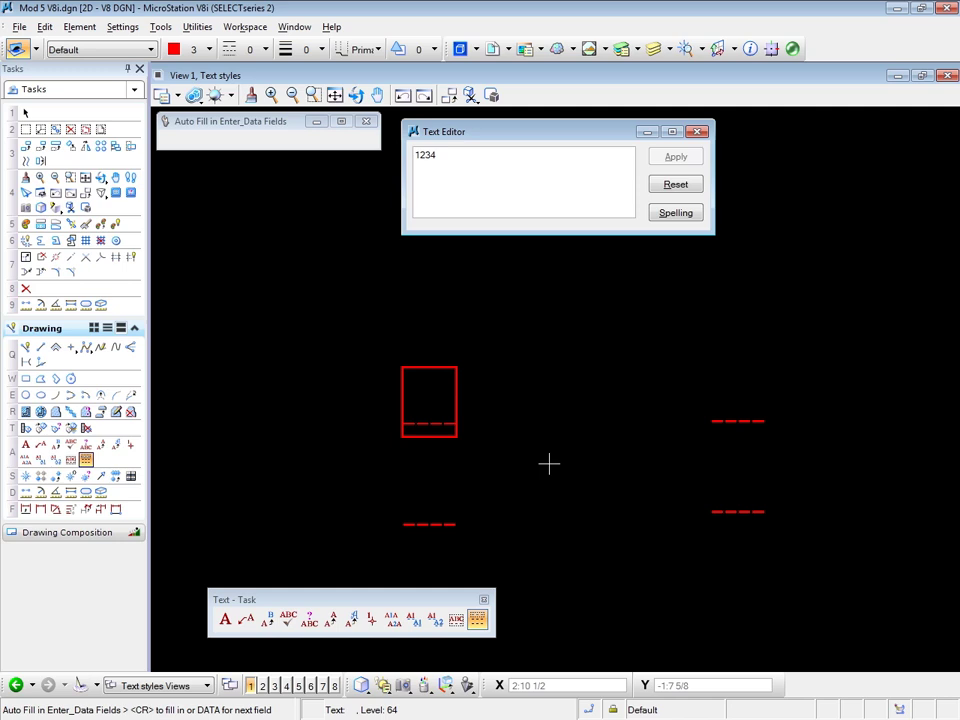
{"action": "key", "text": "Return"}
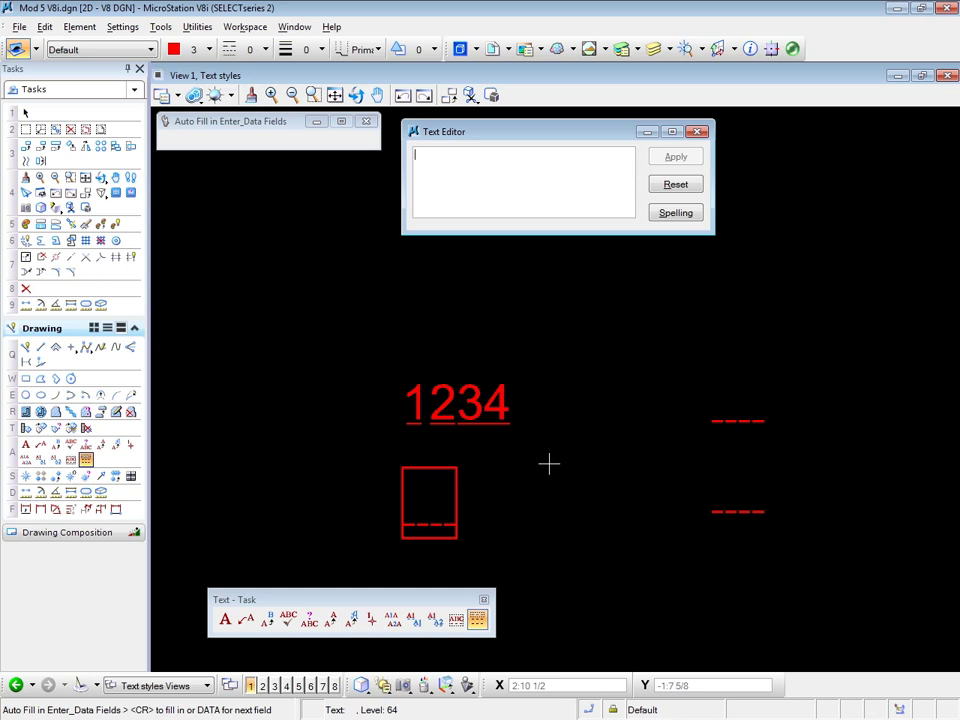
{"action": "type", "text": "5678"}
{"action": "key", "text": "Return"}
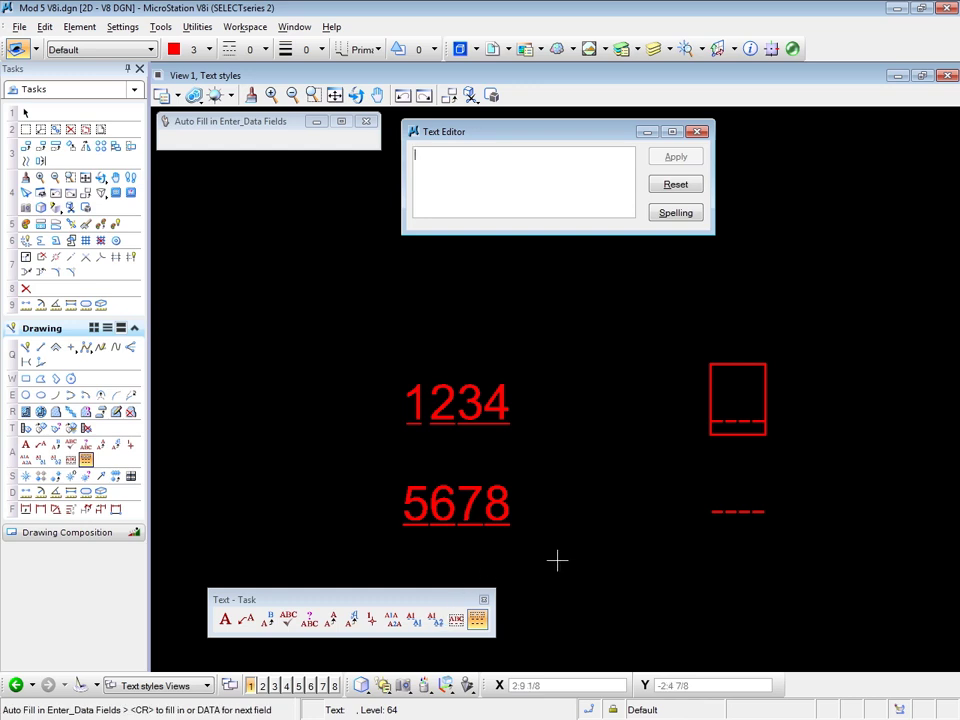
Undo the 5678 entry, then use Copy Enter Data Field to copy 1234 into the lower-left and upper-right fields.
{"action": "key", "text": "ctrl+z"}
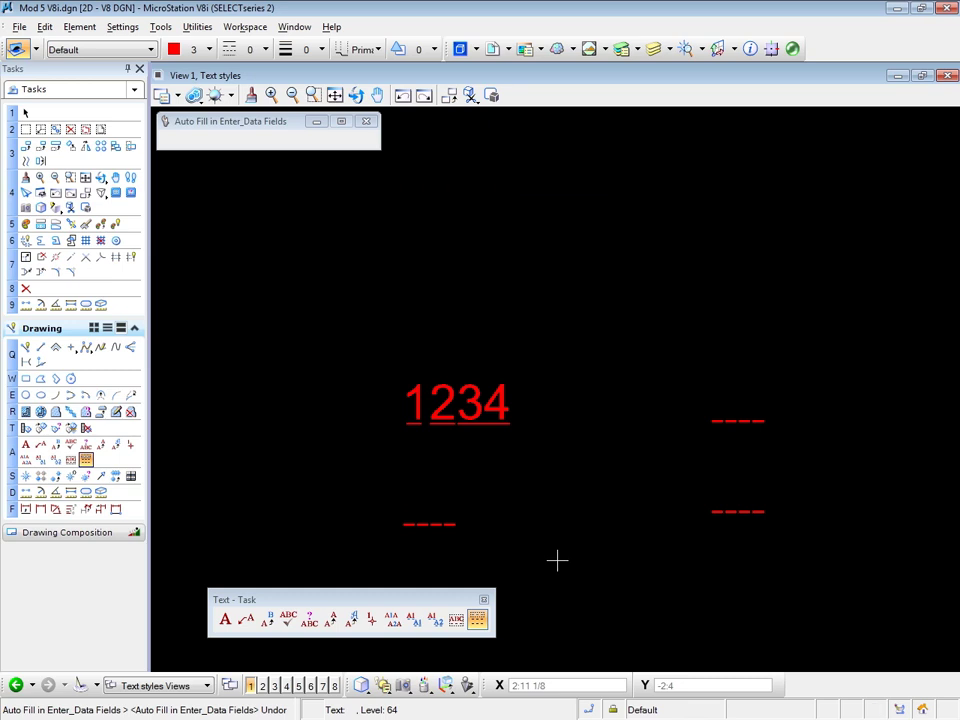
{"action": "left_click", "coordinate": [414, 619]}
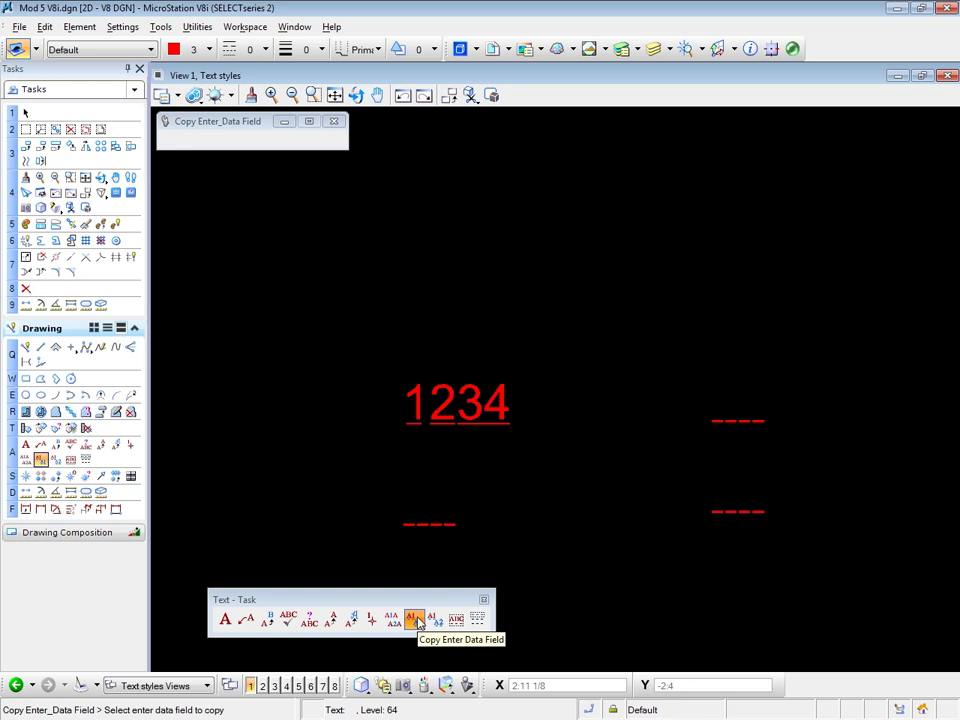
{"action": "left_click", "coordinate": [448, 424]}
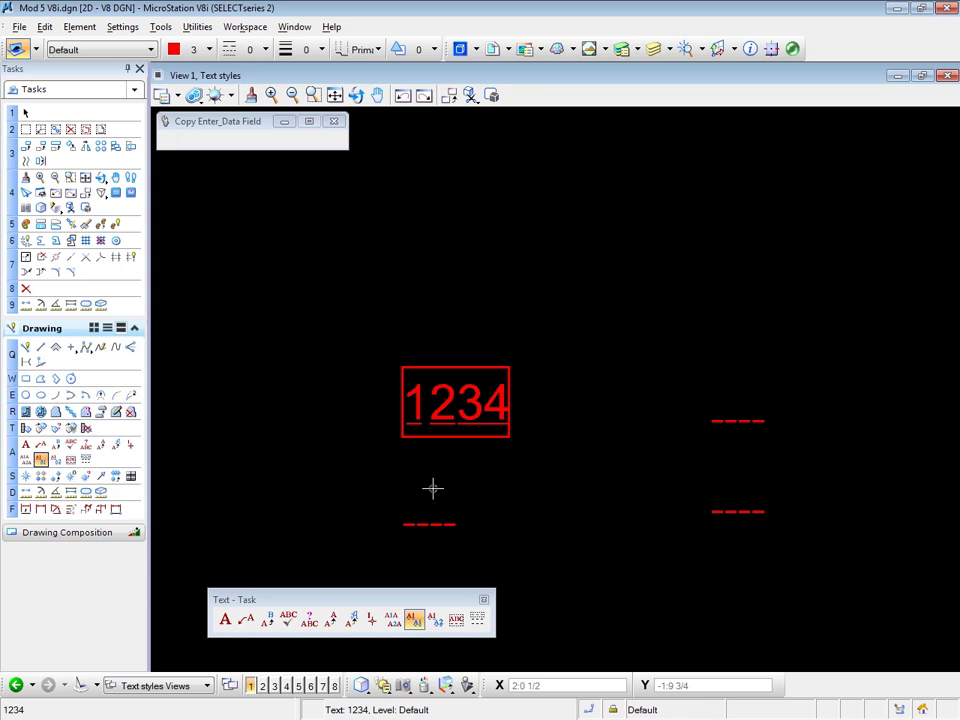
{"action": "left_click", "coordinate": [434, 522]}
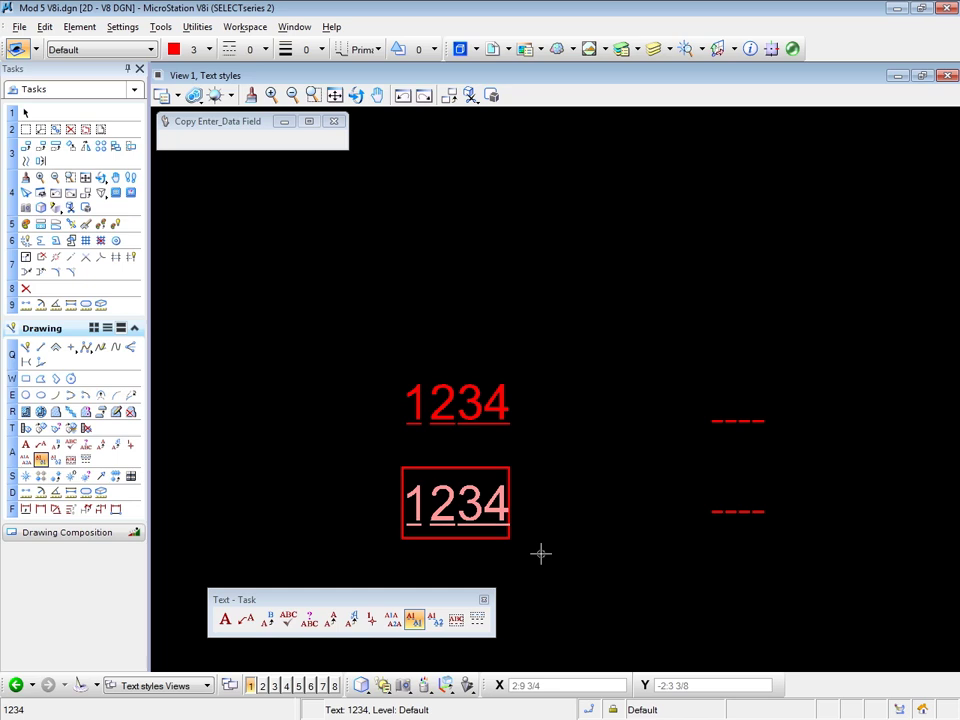
{"action": "left_click", "coordinate": [465, 418]}
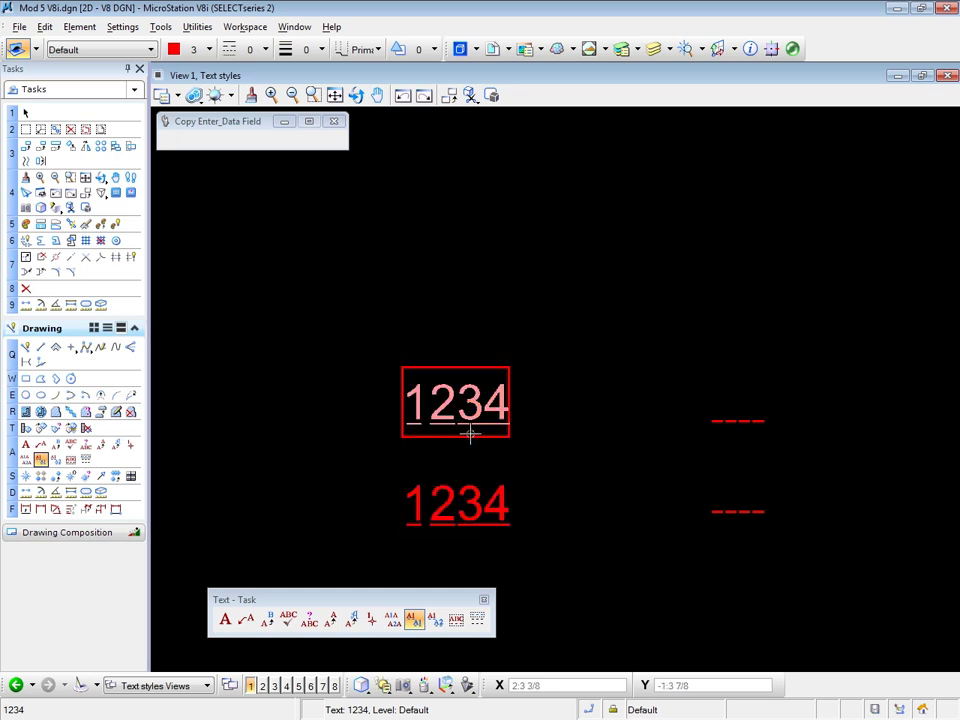
{"action": "left_click", "coordinate": [731, 420]}
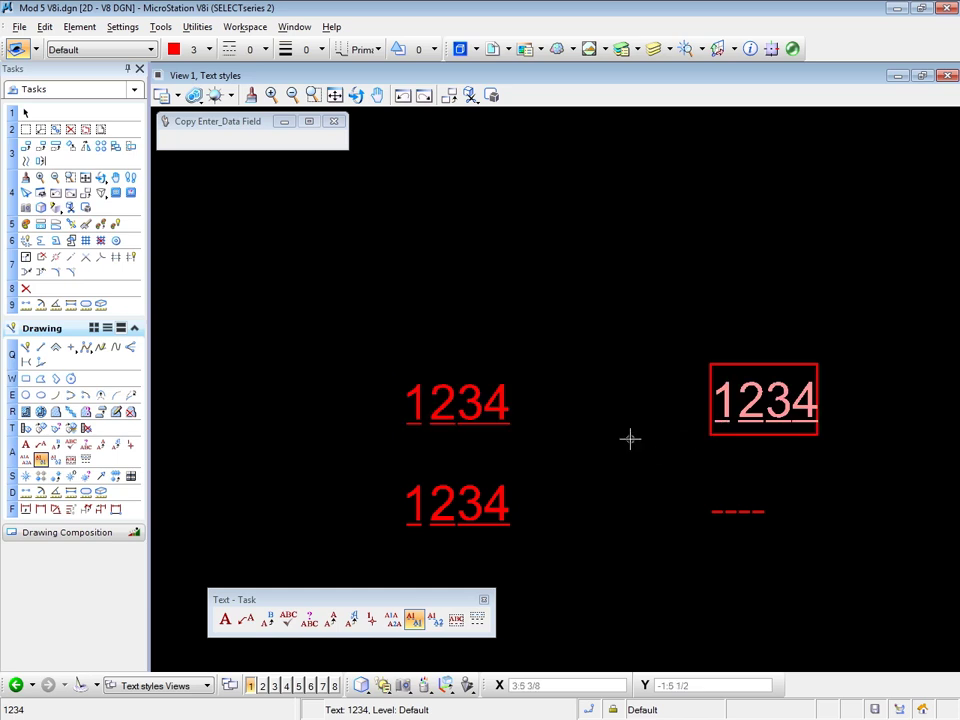
With Copy/Increment and Tag Increment 5, copy the upper-right 1234 into the lower-right field as 1239, then select Place Text.
{"action": "left_click", "coordinate": [435, 619]}
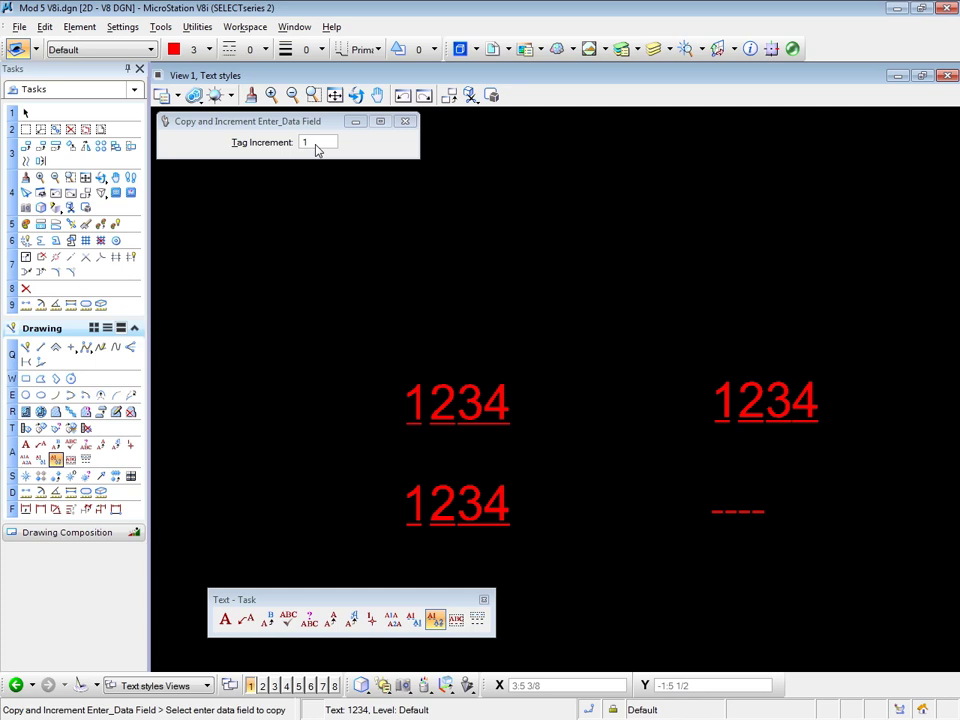
{"action": "left_click", "coordinate": [312, 145]}
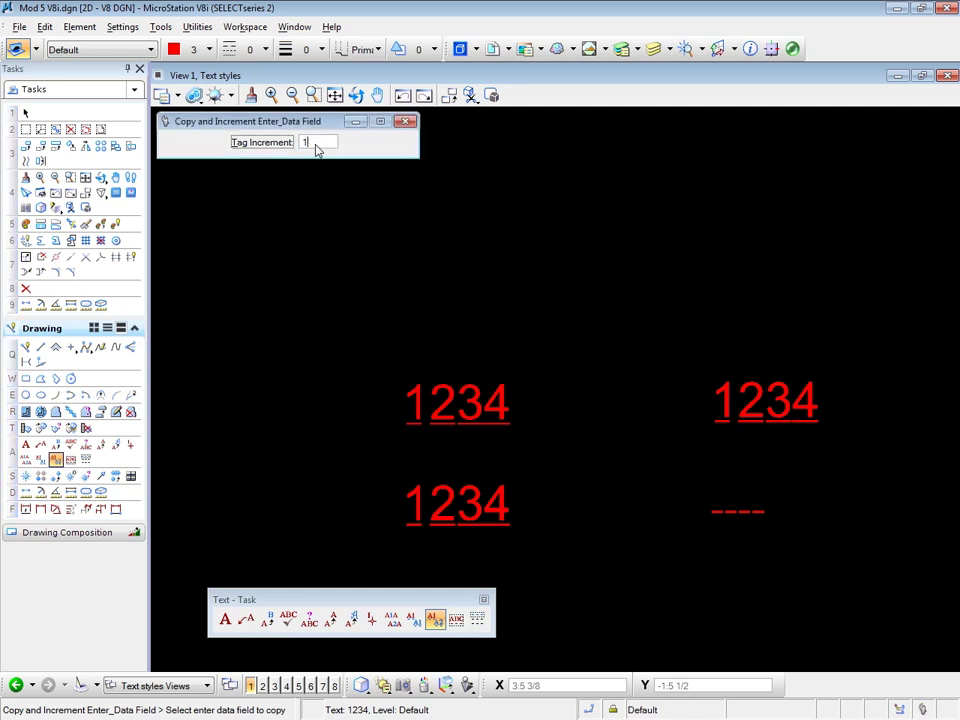
{"action": "double_click", "coordinate": [306, 145]}
{"action": "type", "text": "5"}
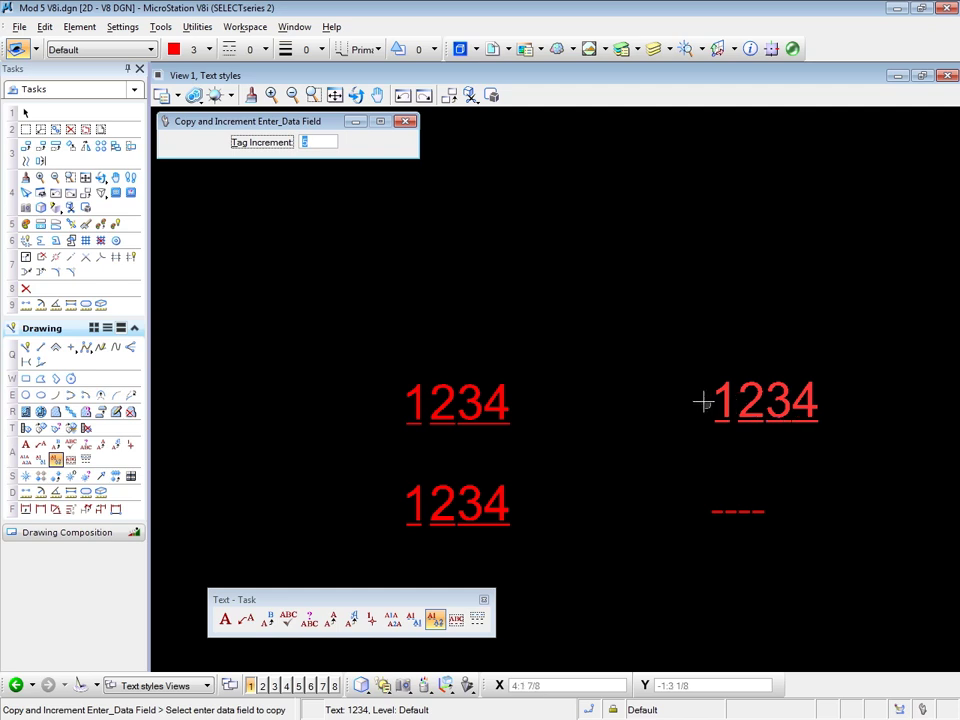
{"action": "left_click", "coordinate": [745, 406]}
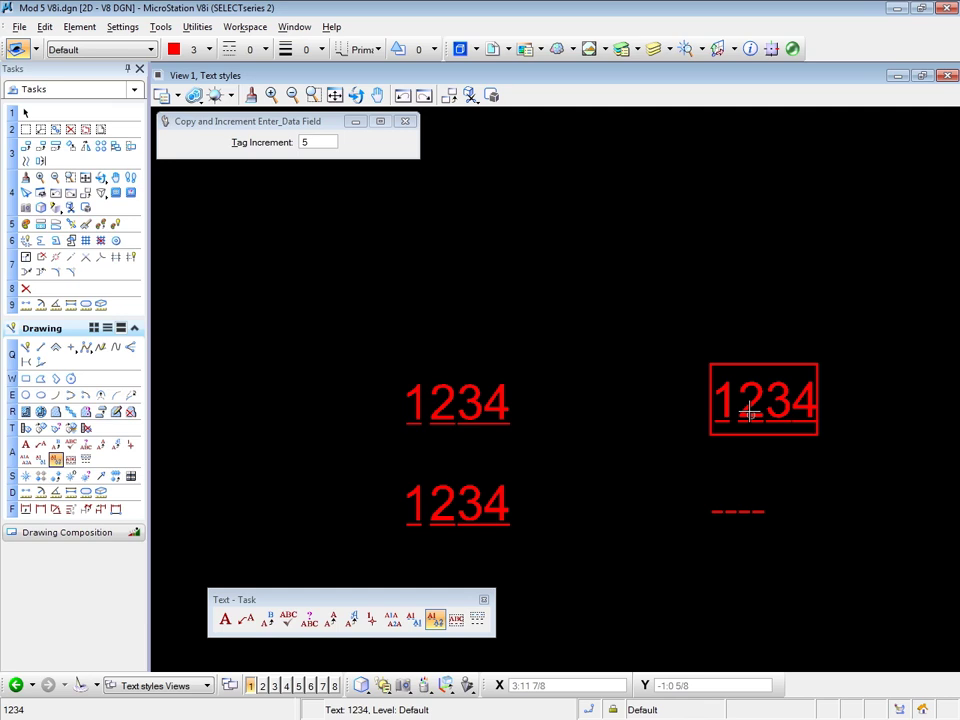
{"action": "left_click", "coordinate": [731, 508]}
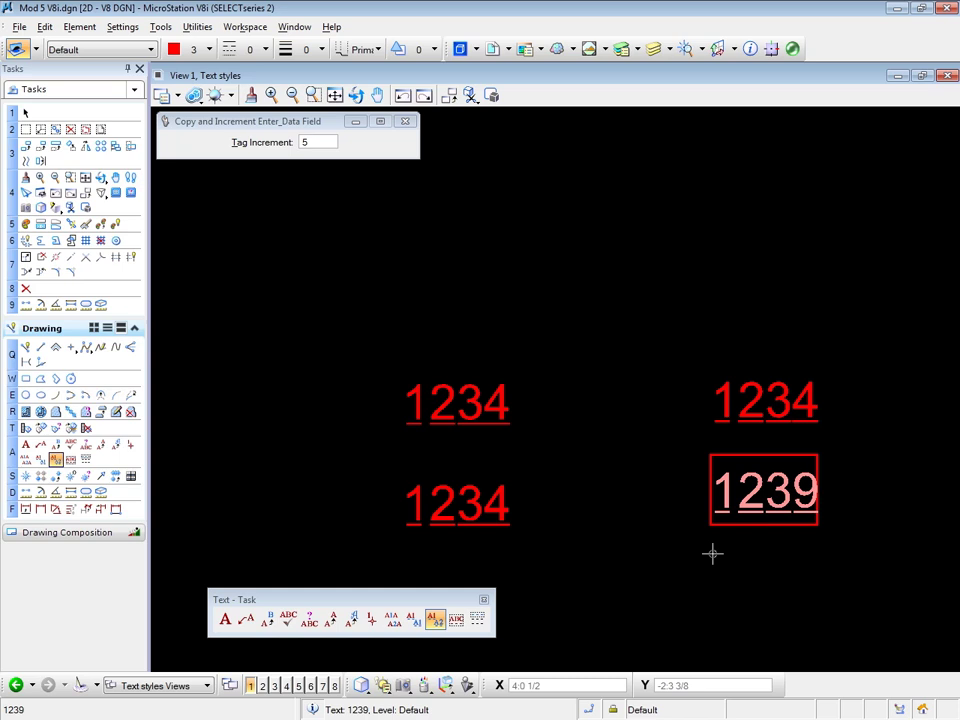
{"action": "left_click", "coordinate": [26, 446]}
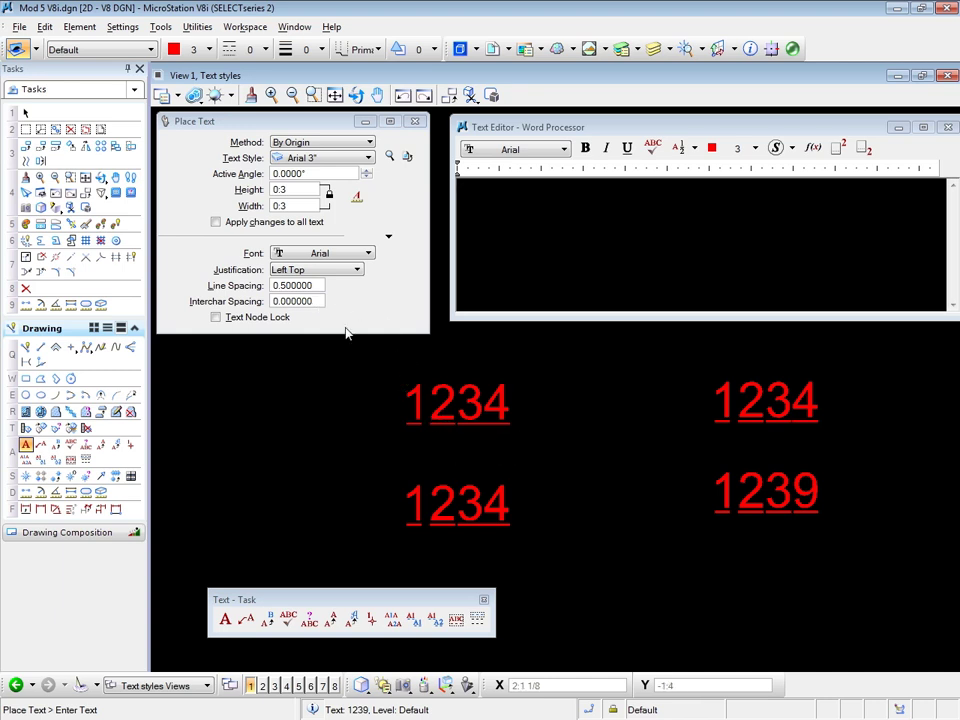
Change the Place Text Interchar Spacing from 0.000000 to 1.000000.
{"action": "left_click", "coordinate": [290, 303]}
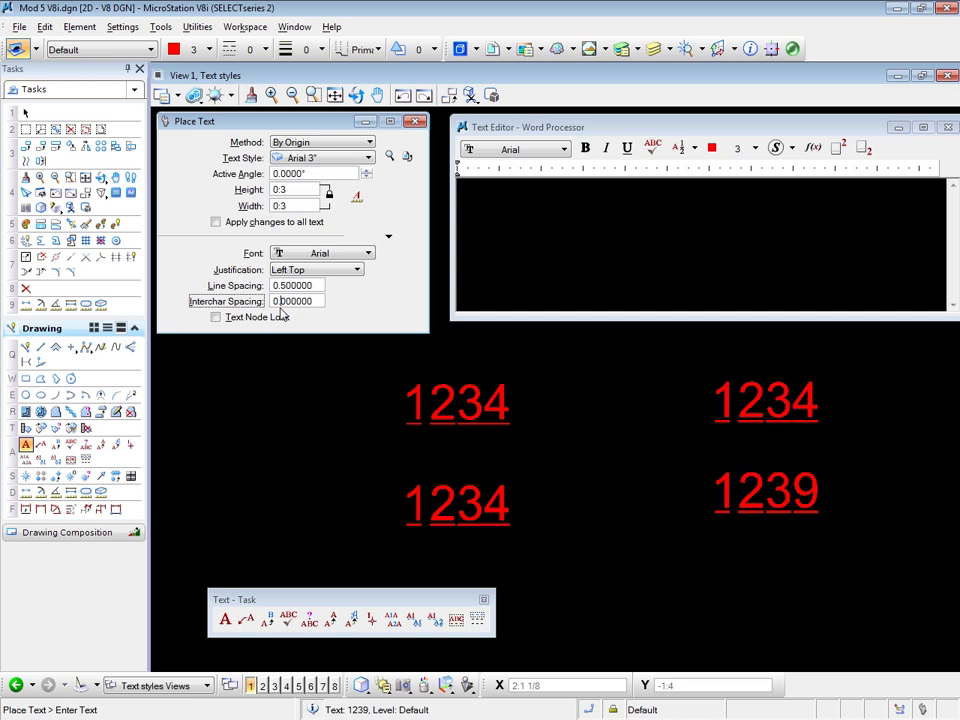
{"action": "key", "text": "Delete"}
{"action": "type", "text": "1"}
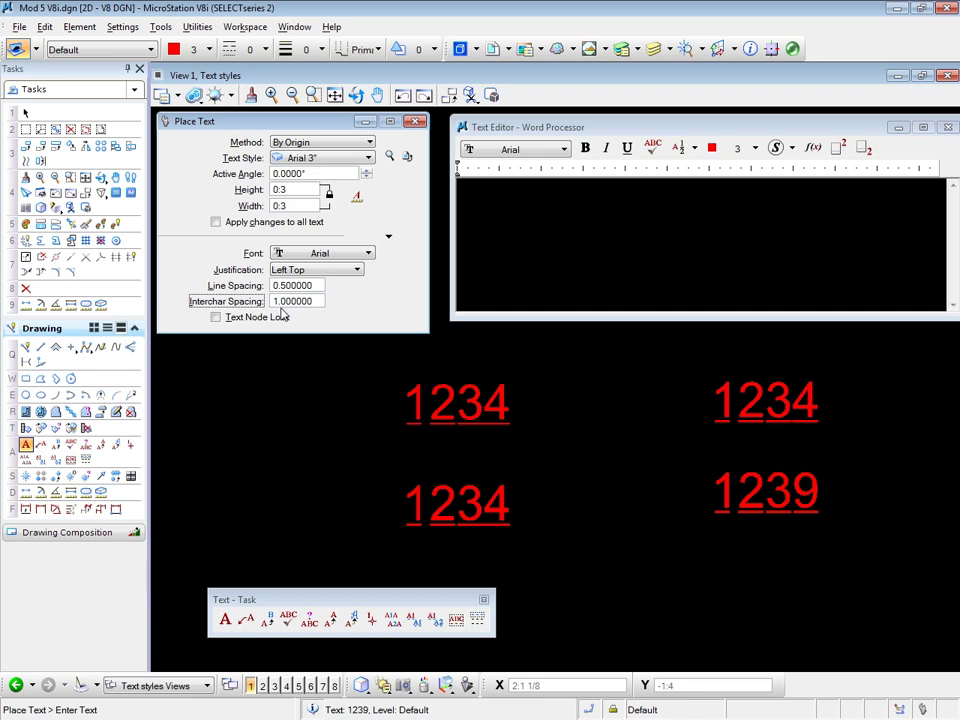